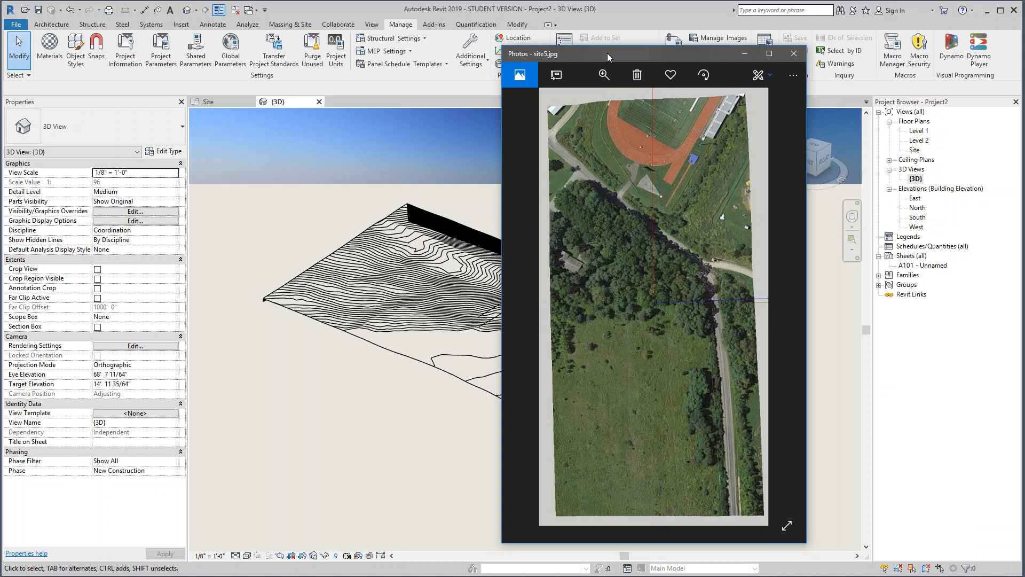
Step: Move the satellite photo preview out of the way and create a new material in the project's Material Browser
left_click_drag(607, 53, 1024, 81)
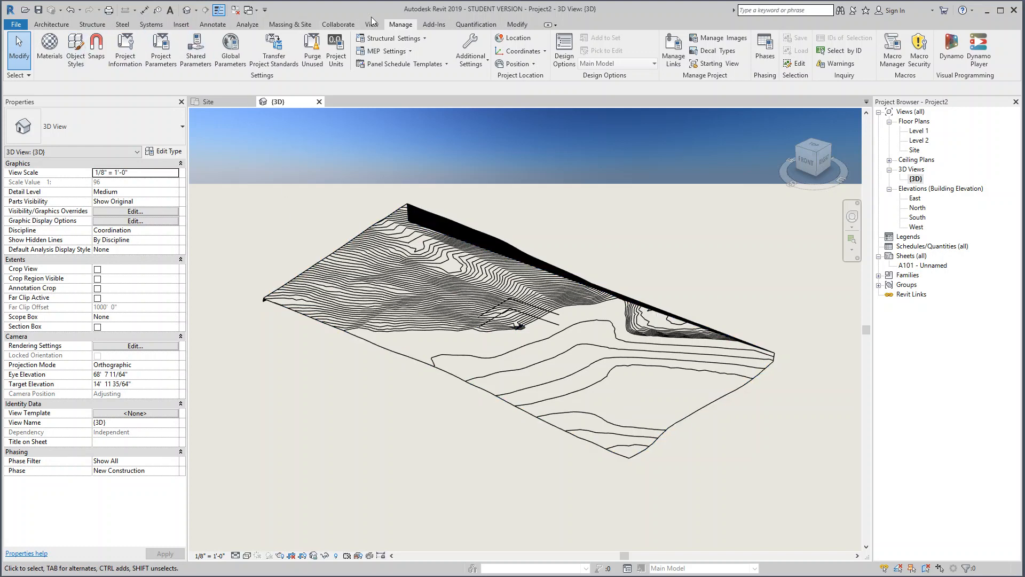
left_click(49, 51)
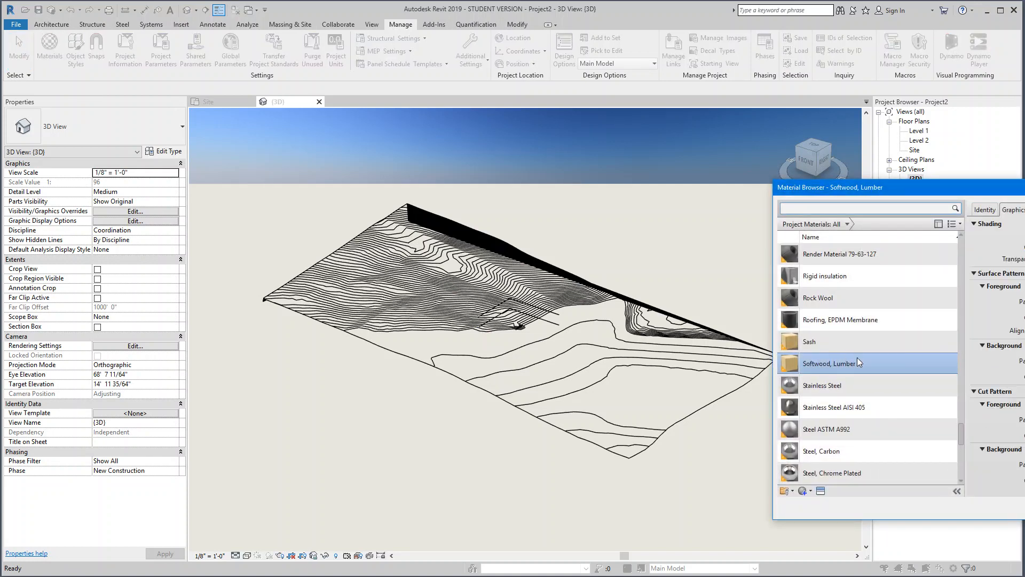
left_click_drag(985, 192, 468, 113)
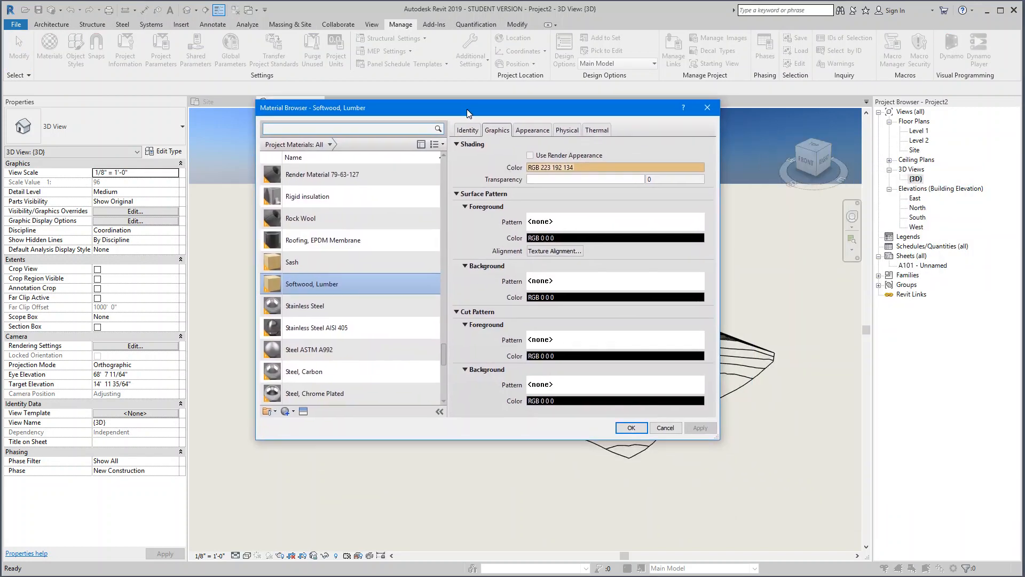
scroll(299, 395, "down", 1)
left_click(287, 411)
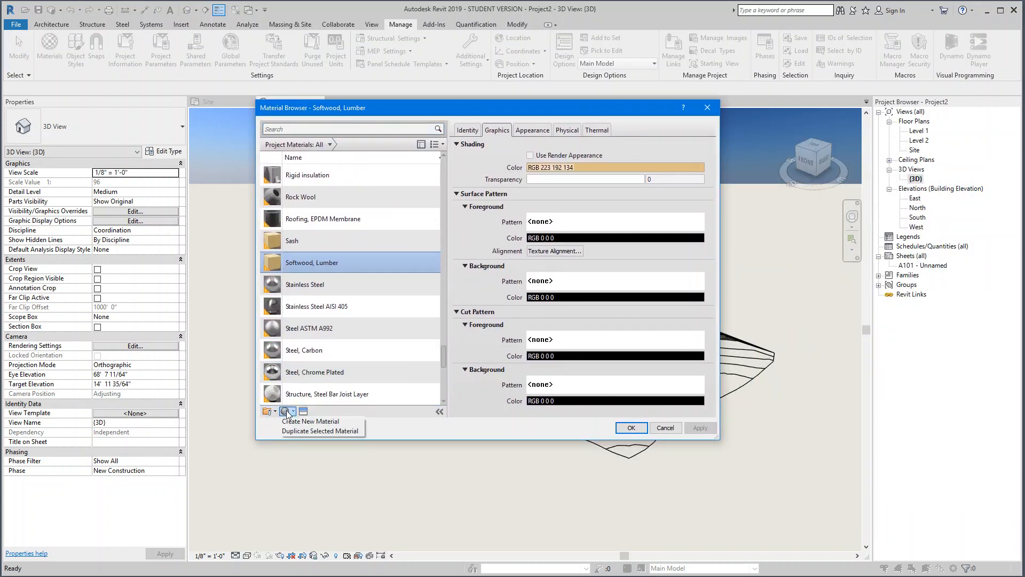
left_click(303, 421)
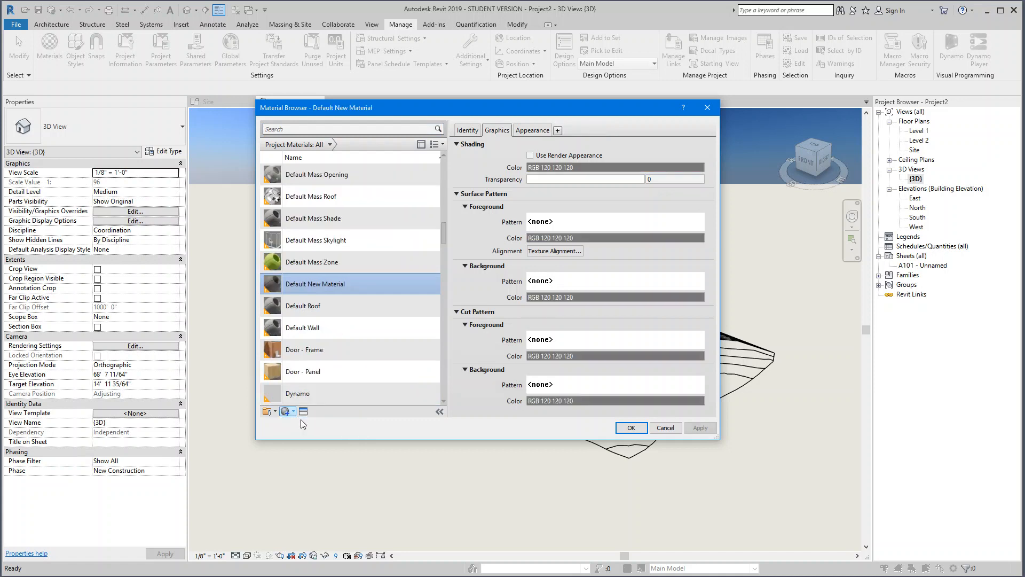
Step: Rename the new material as "Sat Image"
right_click(304, 284)
left_click(336, 316)
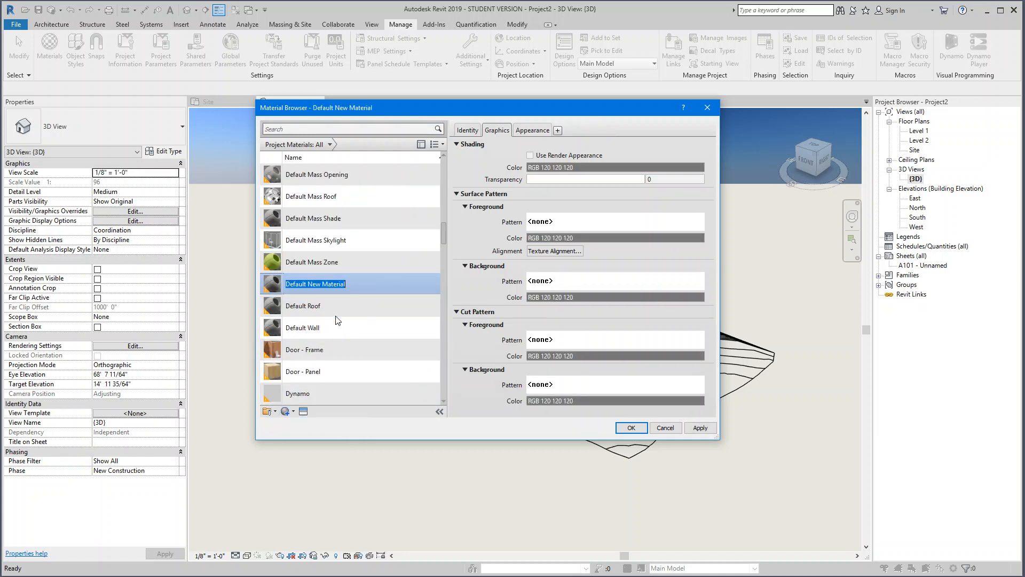
type("Sat Image")
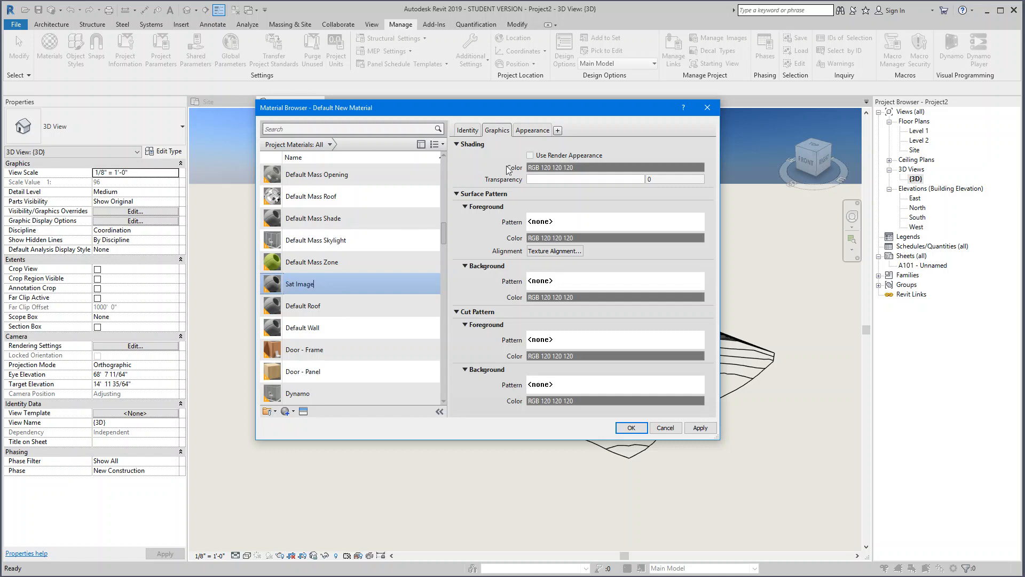
Step: Assign site5.jpg from the Desktop as the appearance image of the Sat Image material
left_click(531, 133)
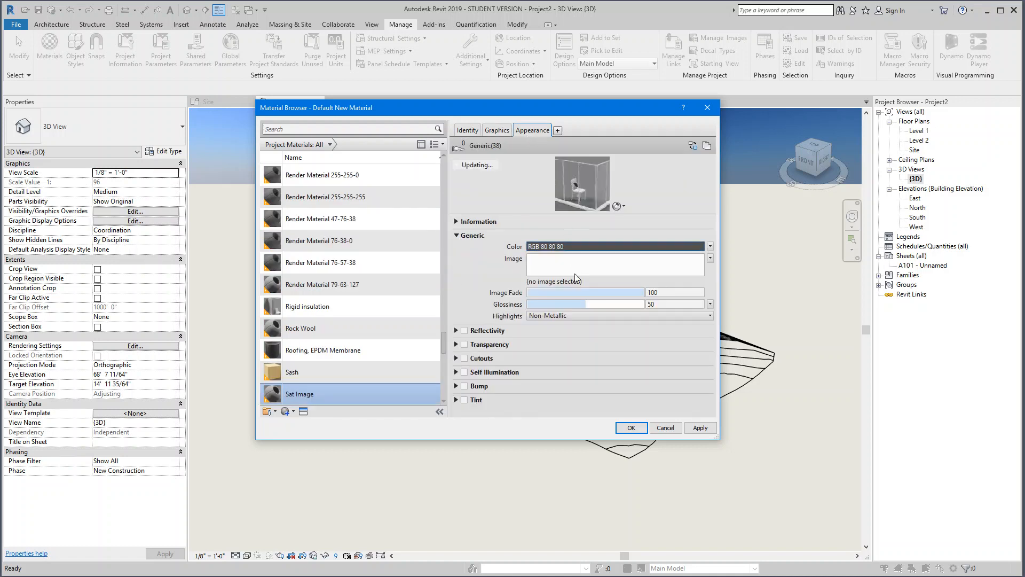
left_click(573, 264)
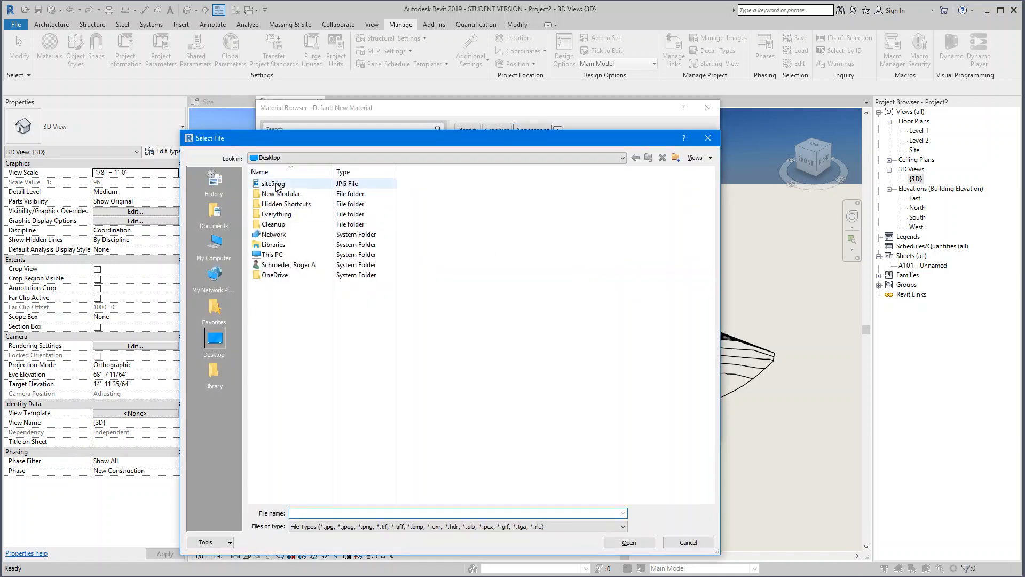
left_click(277, 185)
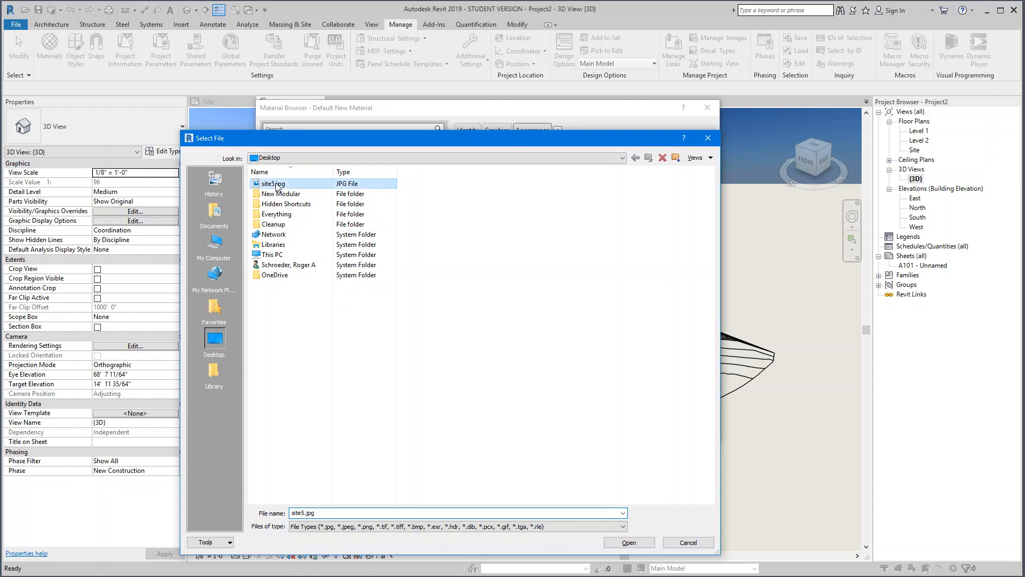
left_click(628, 542)
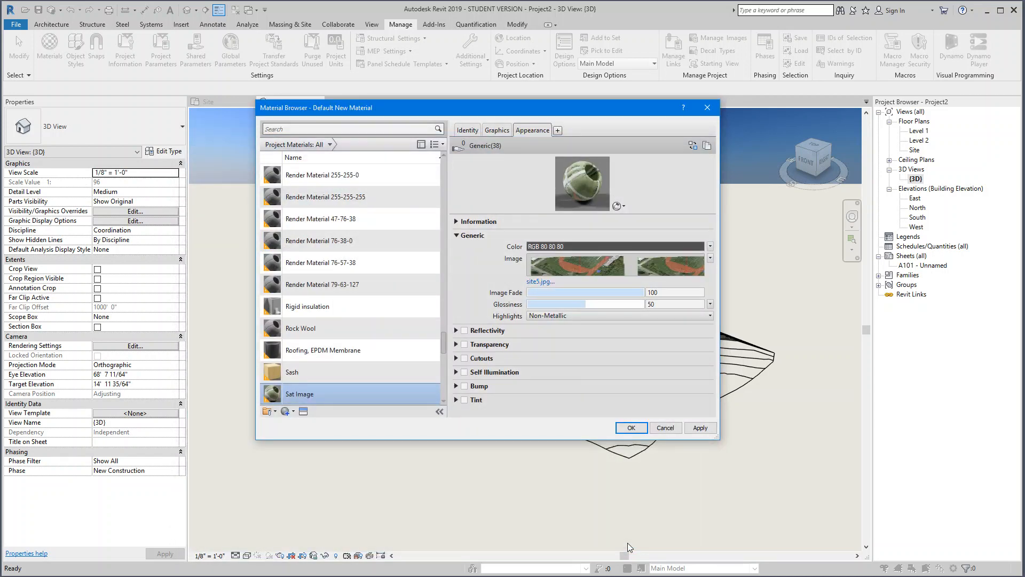
Step: Edit the site5.jpg texture and set its position offset to -50'-0" in both X and Y
left_click(611, 268)
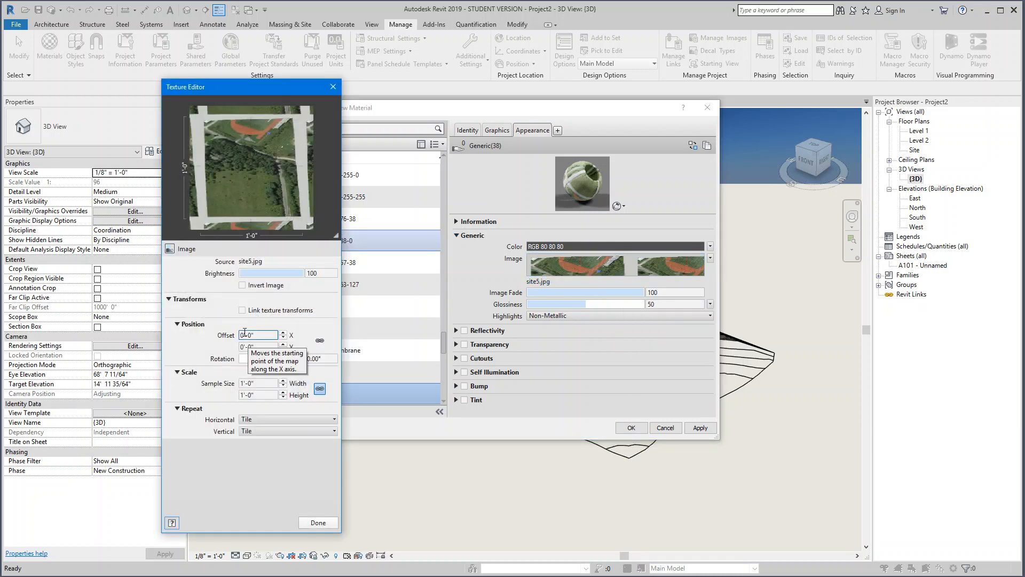
left_click(244, 332)
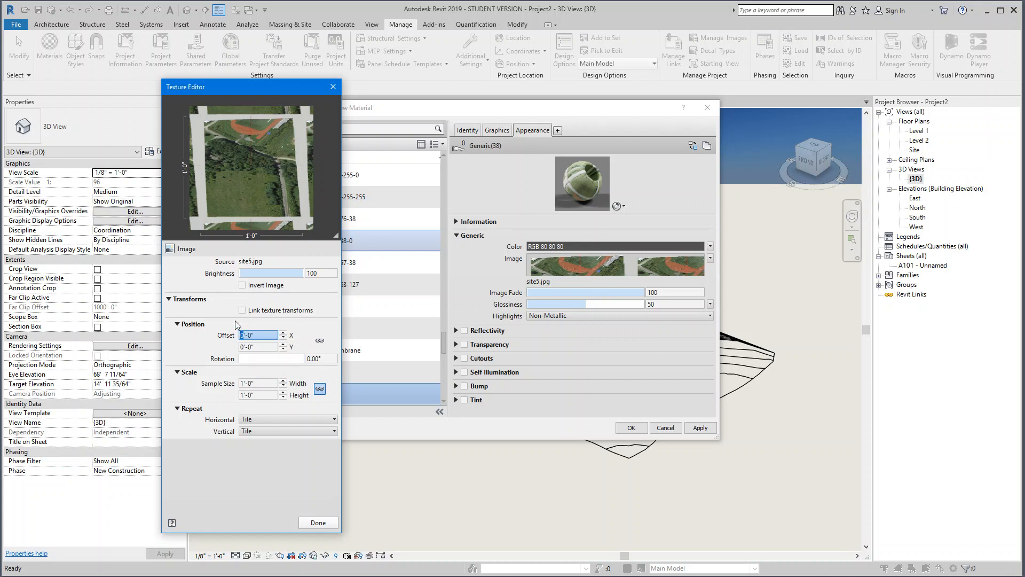
type("50")
left_click(246, 383)
left_click(244, 347)
left_click(240, 334)
type("-50")
key("Tab")
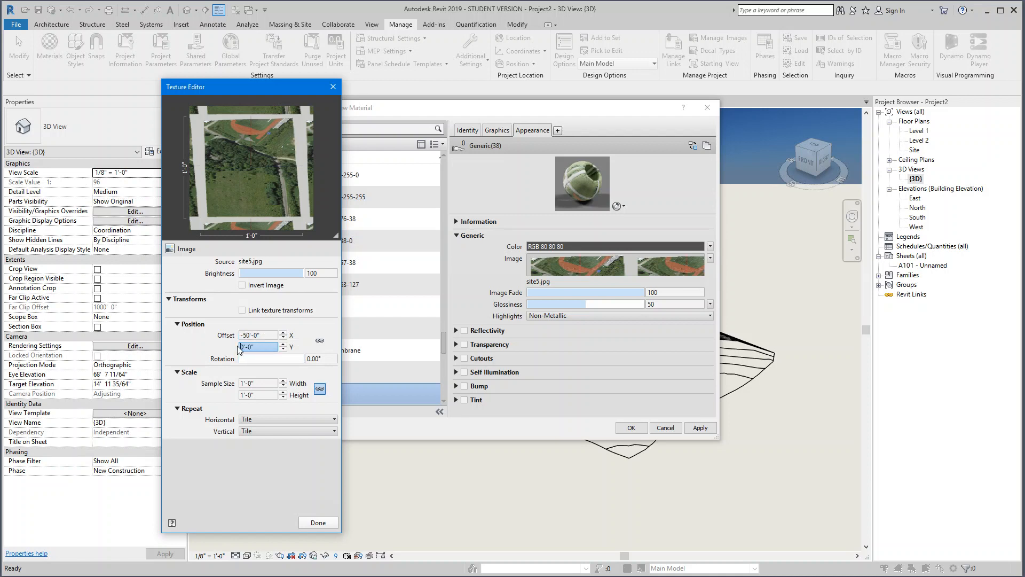
left_click(239, 346)
type("-5")
Step: Try to set the texture's sample width to 750 while width and height are linked
left_click(257, 387)
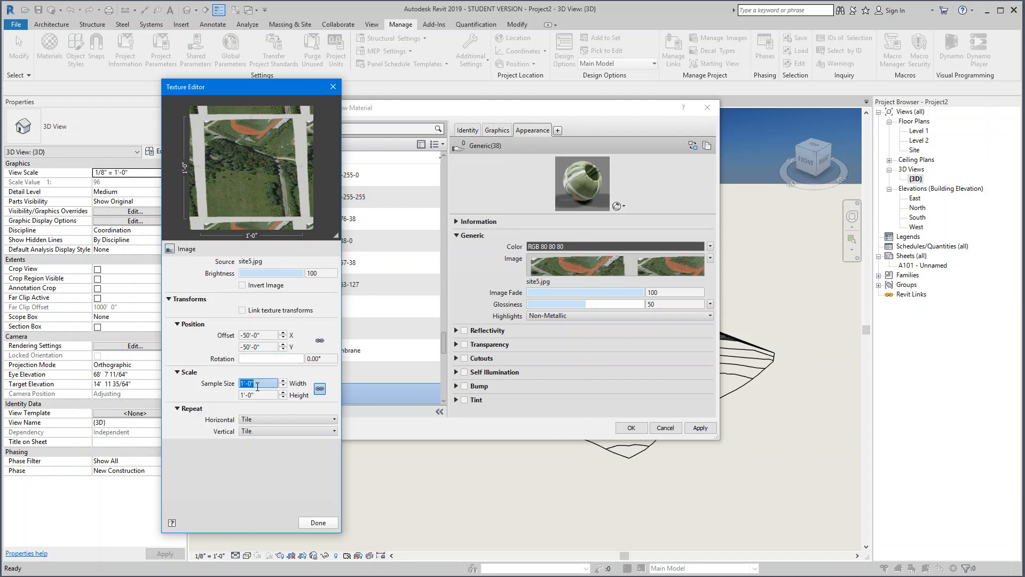
type("750")
left_click(257, 398)
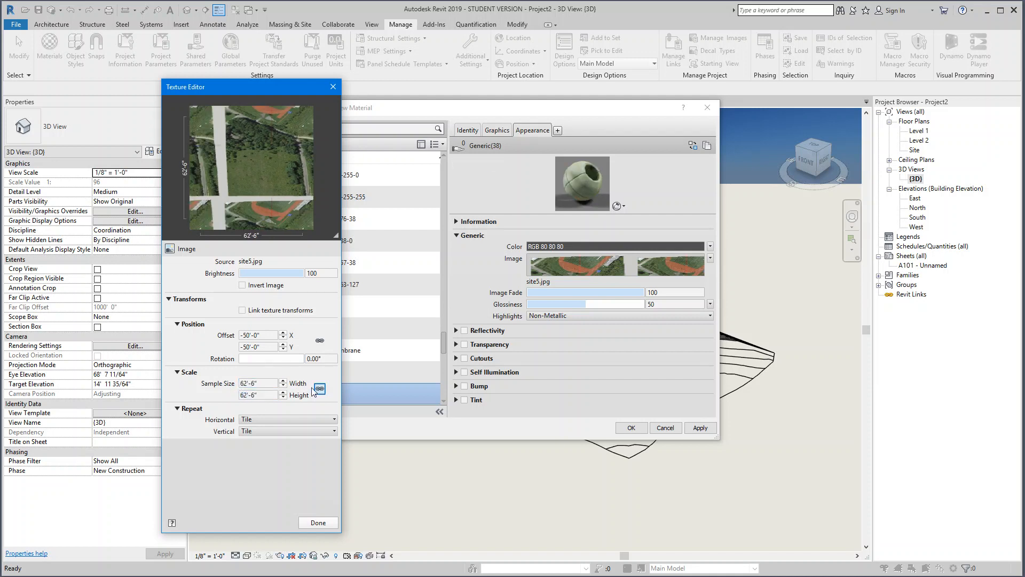
Step: Unlink the texture's width and height and set the sample size to 750' wide by 1,350' high
left_click(252, 382)
type("750")
key("Tab")
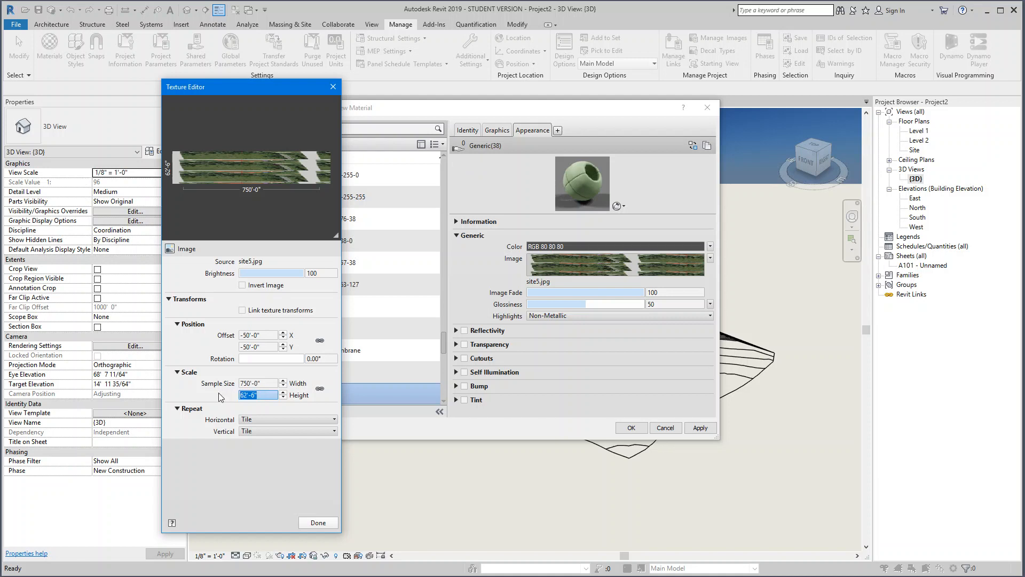
type("1,")
type("350'")
Step: Set the texture's horizontal and vertical repeat to None, and accept the texture and material changes
left_click(265, 419)
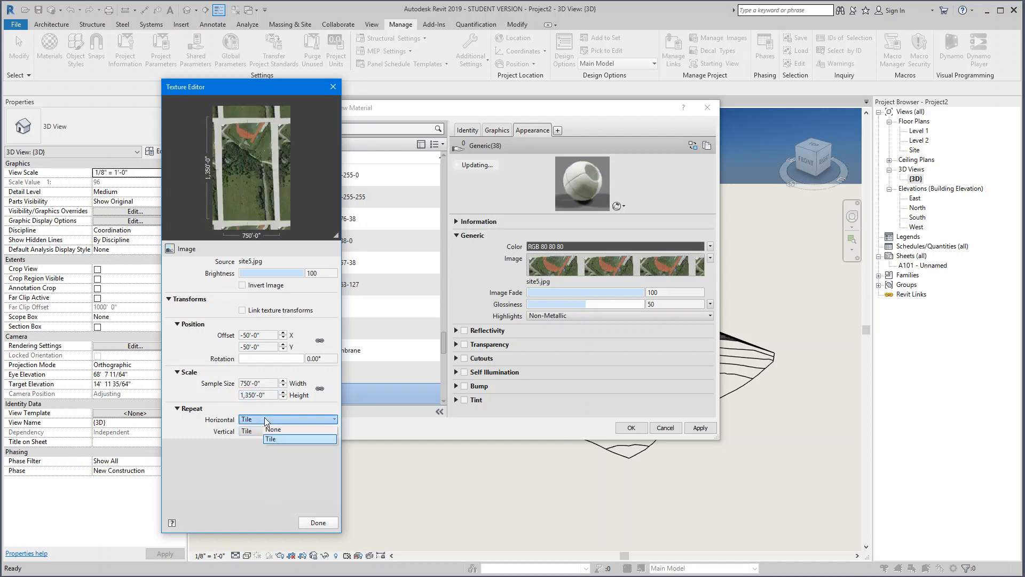
left_click(272, 428)
left_click(275, 430)
left_click(278, 443)
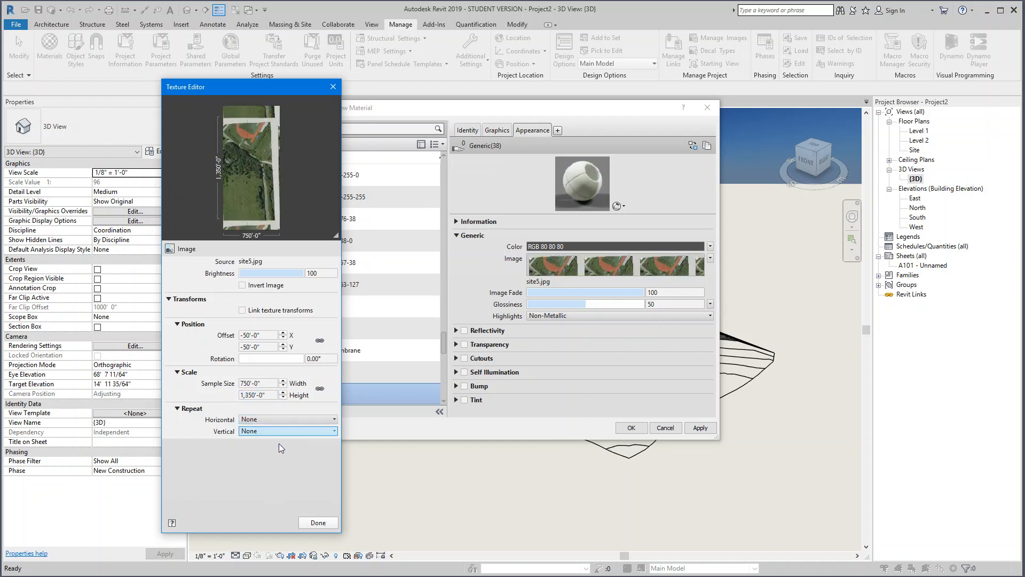
left_click(318, 523)
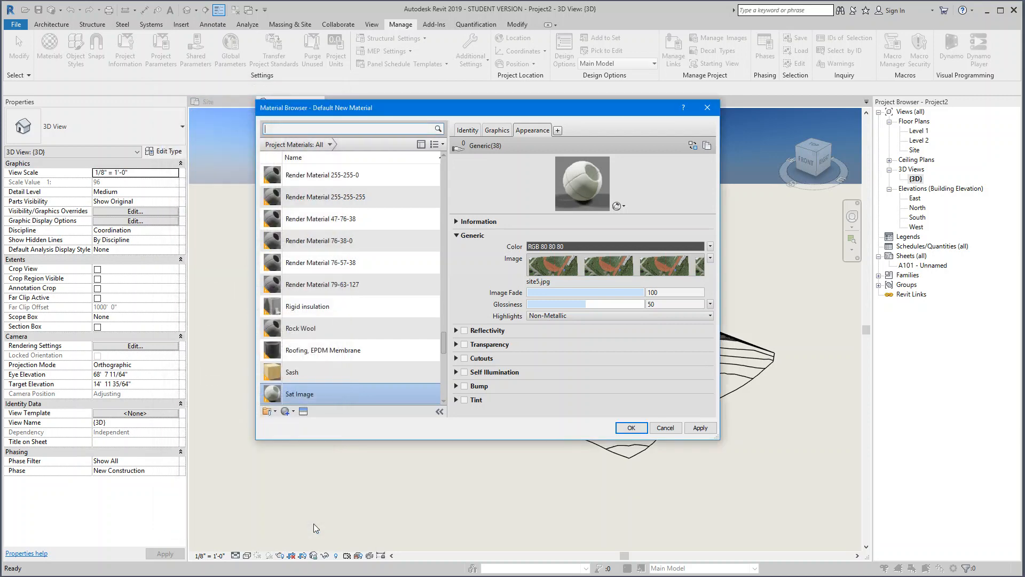
left_click(631, 427)
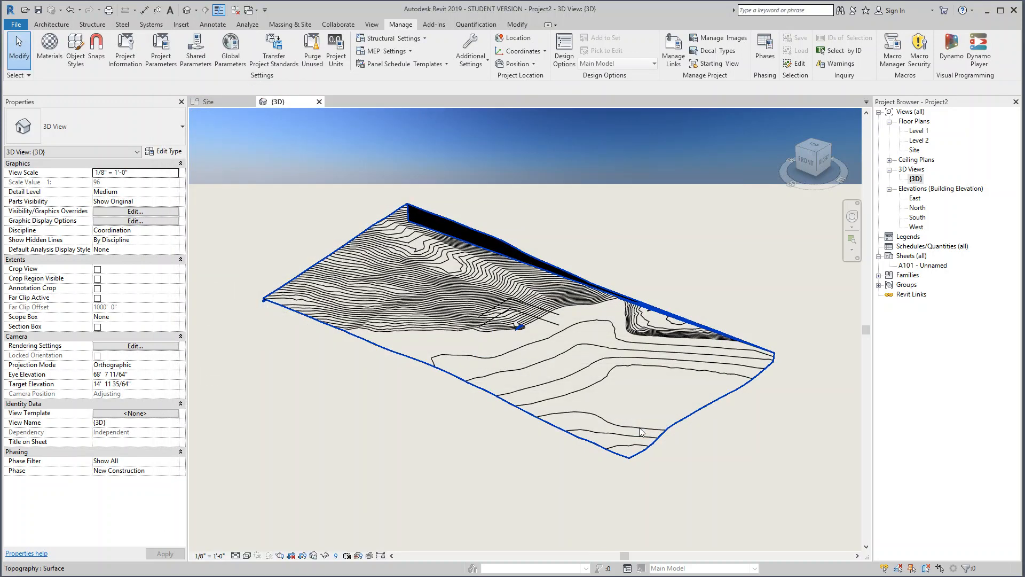
Step: Assign the Sat Image material to the topography surface in the 3D view
left_click(348, 334)
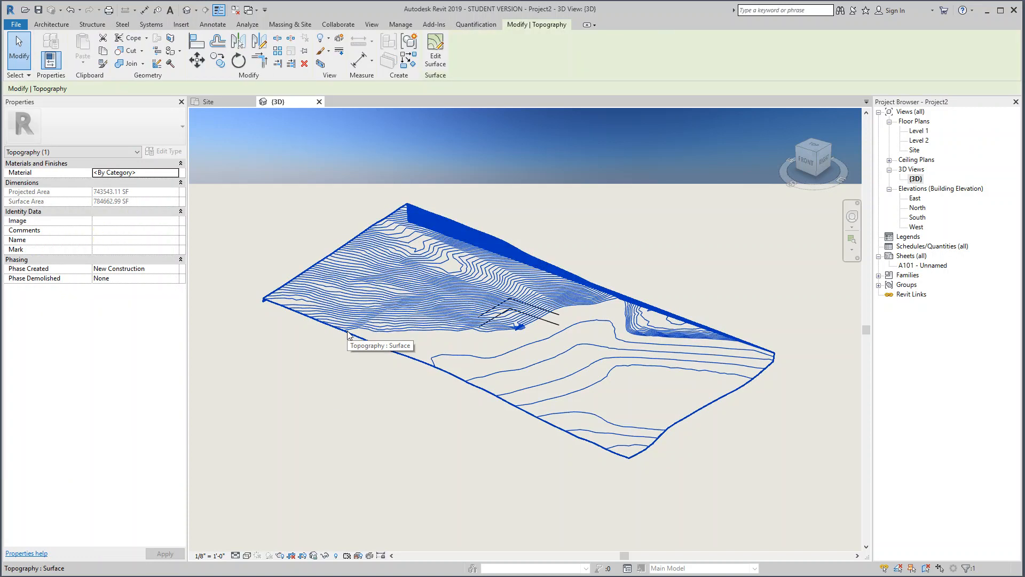
left_click(173, 175)
left_click(174, 173)
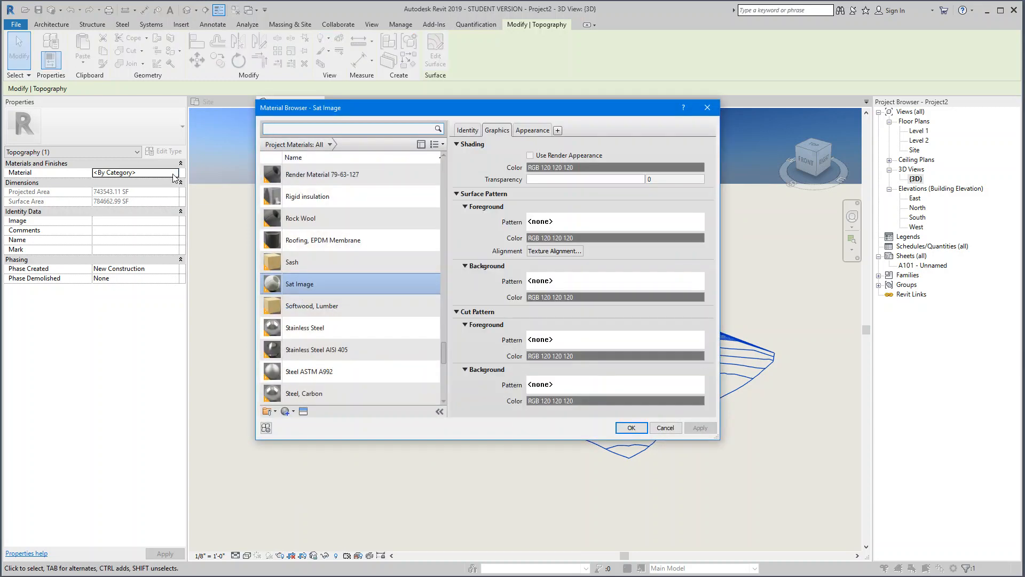
left_click(630, 427)
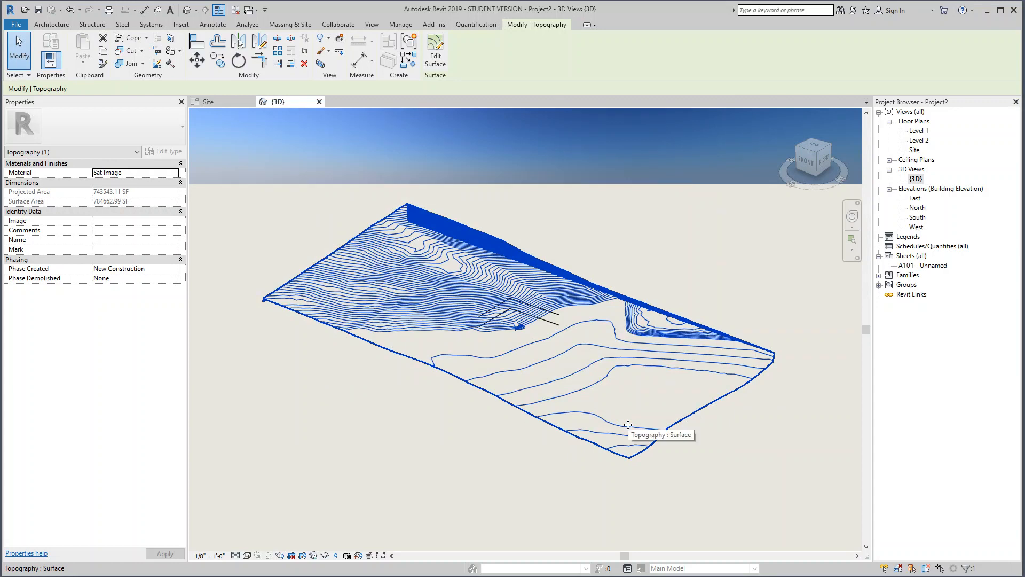
left_click(477, 453)
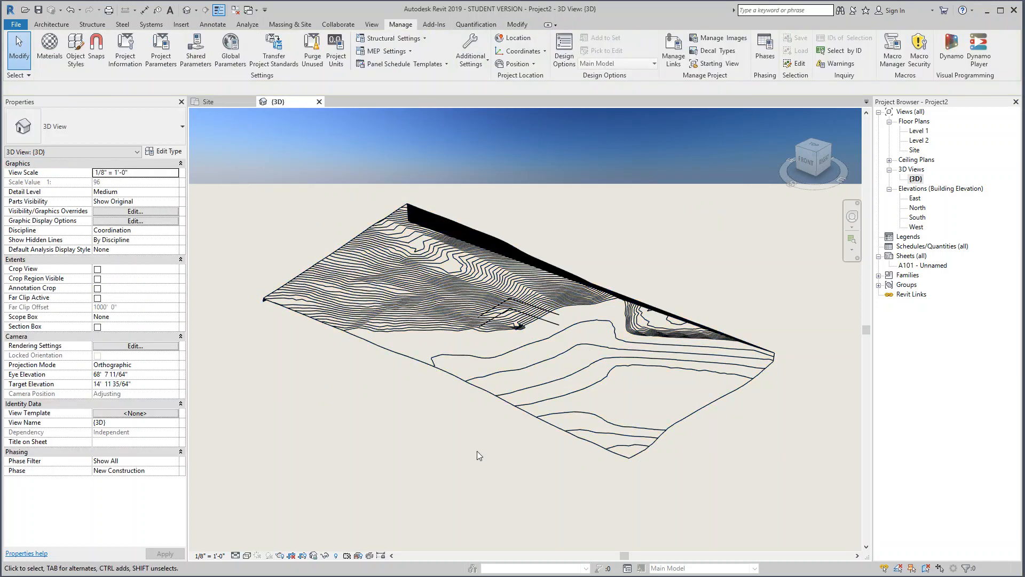
Step: Set the visual style to Realistic in both the 3D view and the Site floor plan
left_click(247, 555)
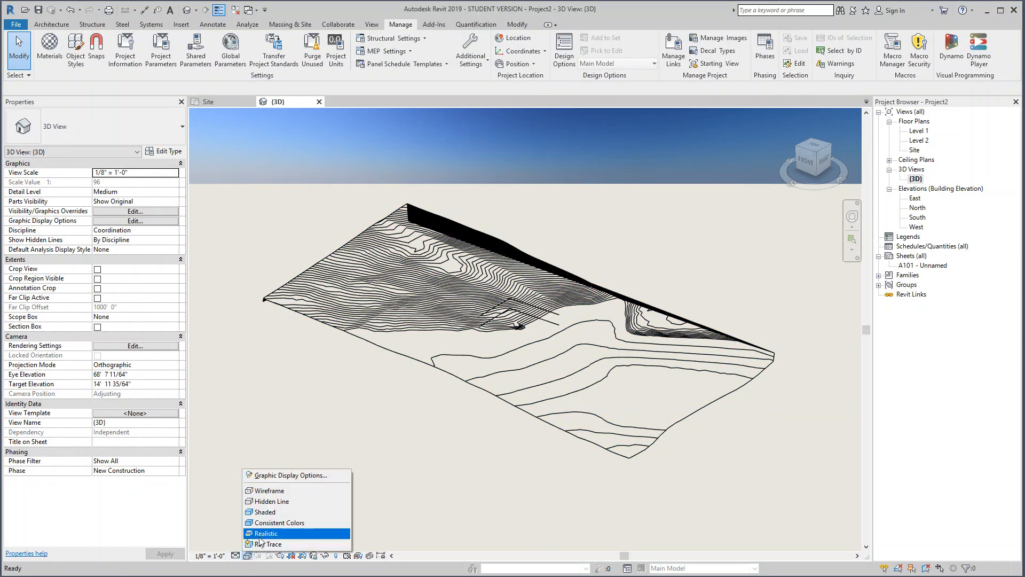
left_click(262, 533)
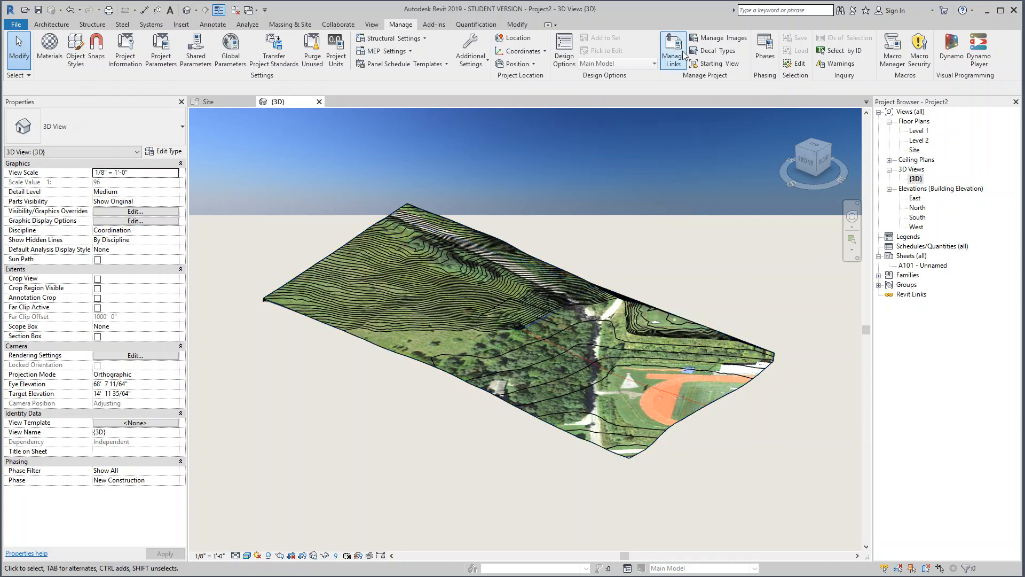
left_click(914, 150)
double_click(913, 152)
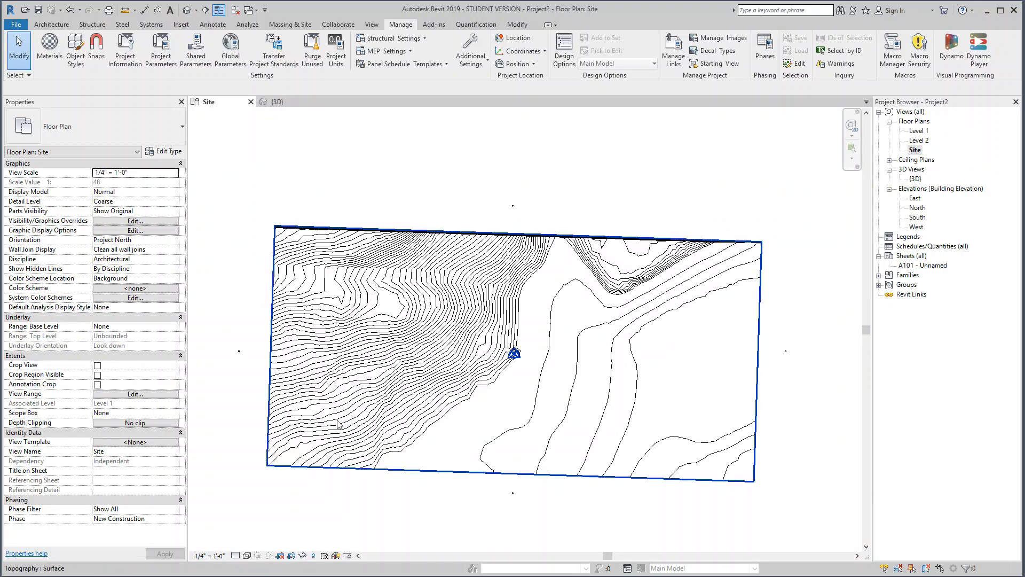
left_click(247, 555)
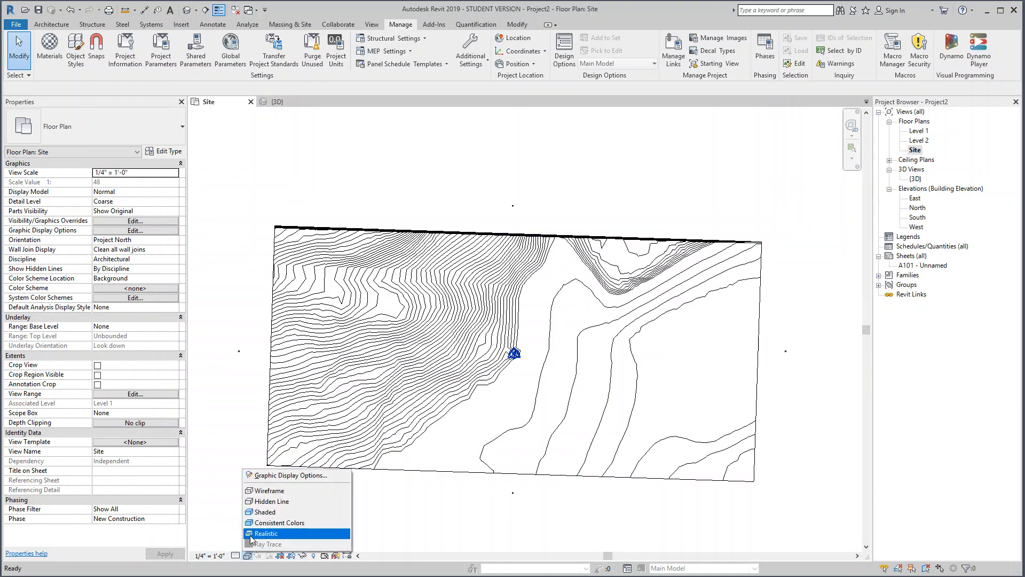
left_click(254, 533)
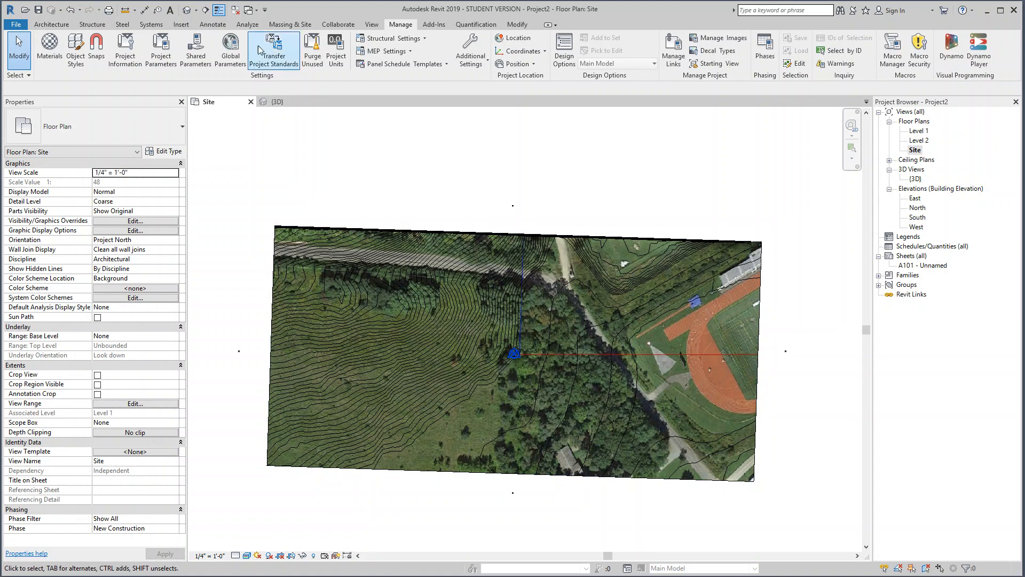
Step: Start a subregion in the Site plan, sketch its first line across the light road's north end, and enable chained lines
left_click(293, 24)
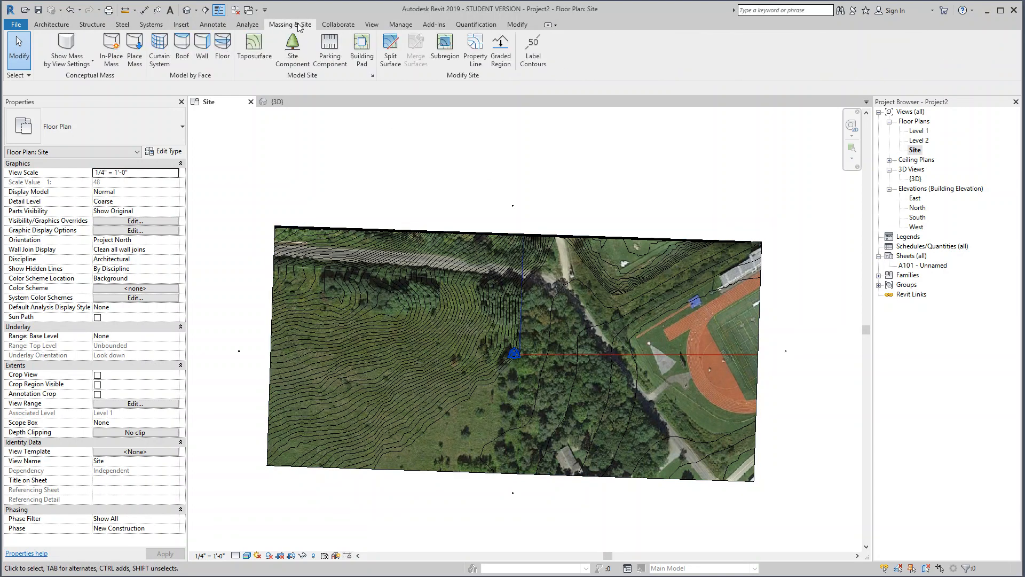
left_click(446, 51)
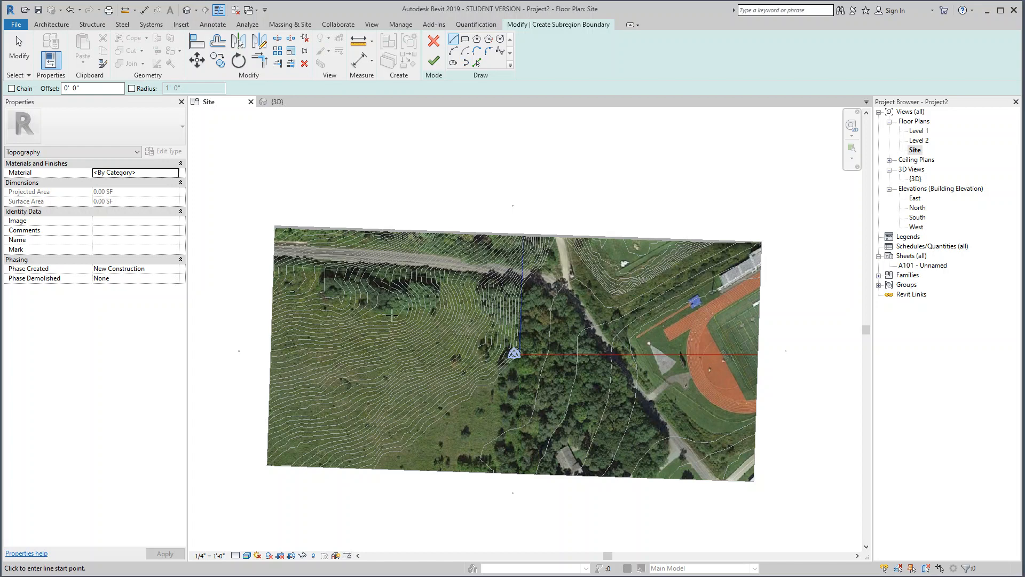
scroll(392, 315, "up", 2)
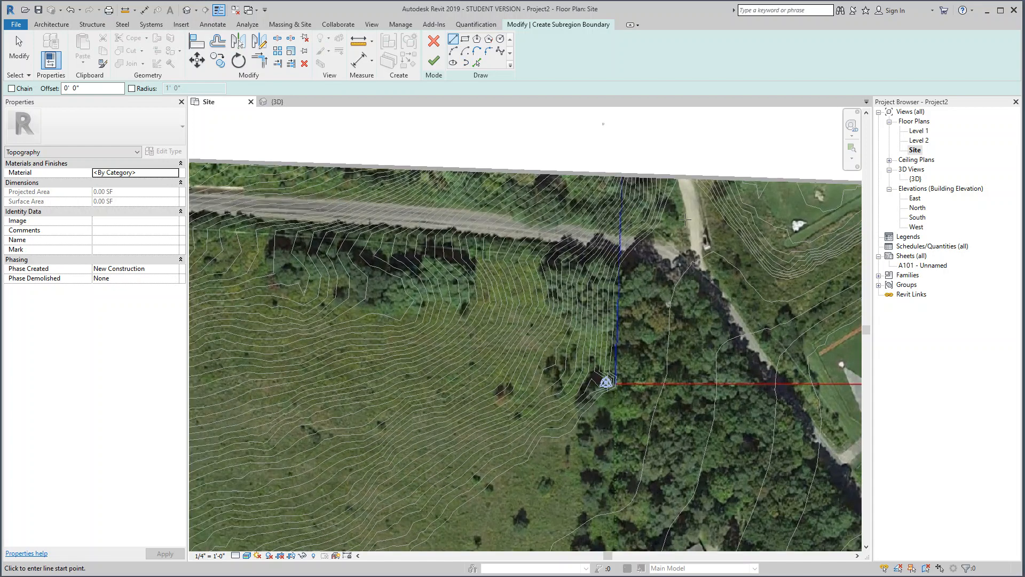
scroll(686, 219, "up", 3)
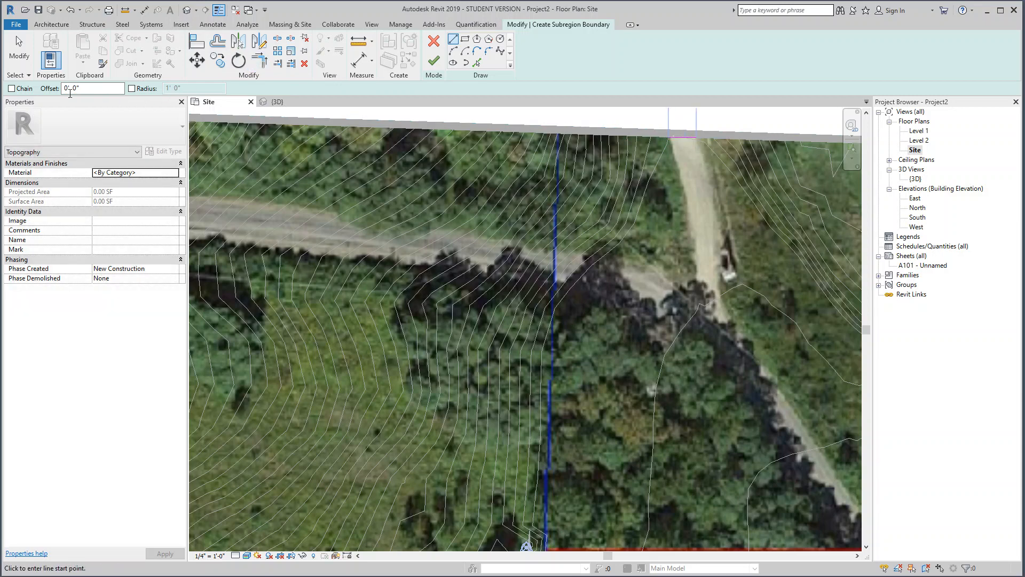
left_click(11, 89)
Step: Trace the road's east edge with chained lines from the surface's north boundary south to the road junction
left_click(692, 138)
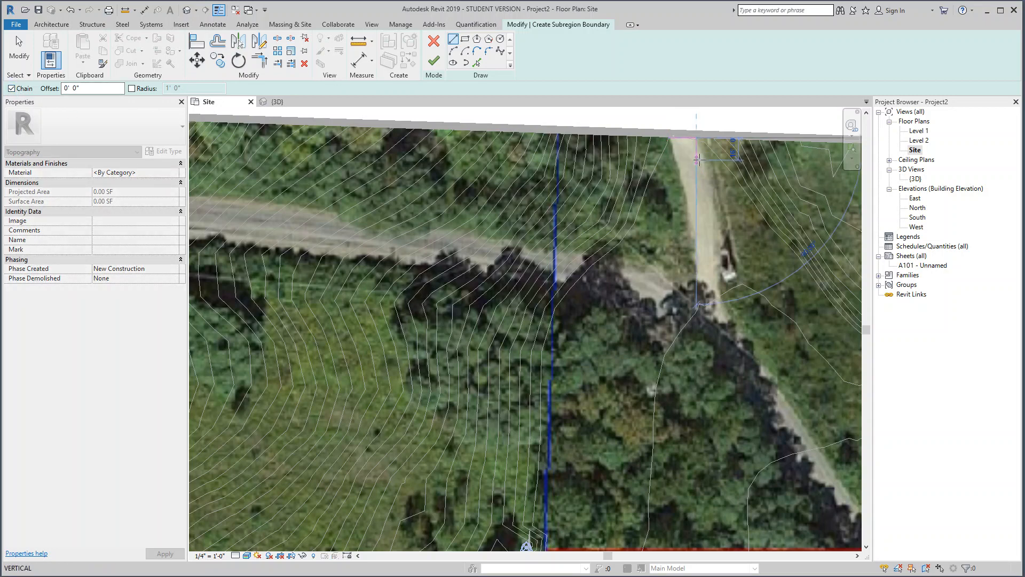
scroll(697, 159, "up", 2)
scroll(698, 159, "up", 3)
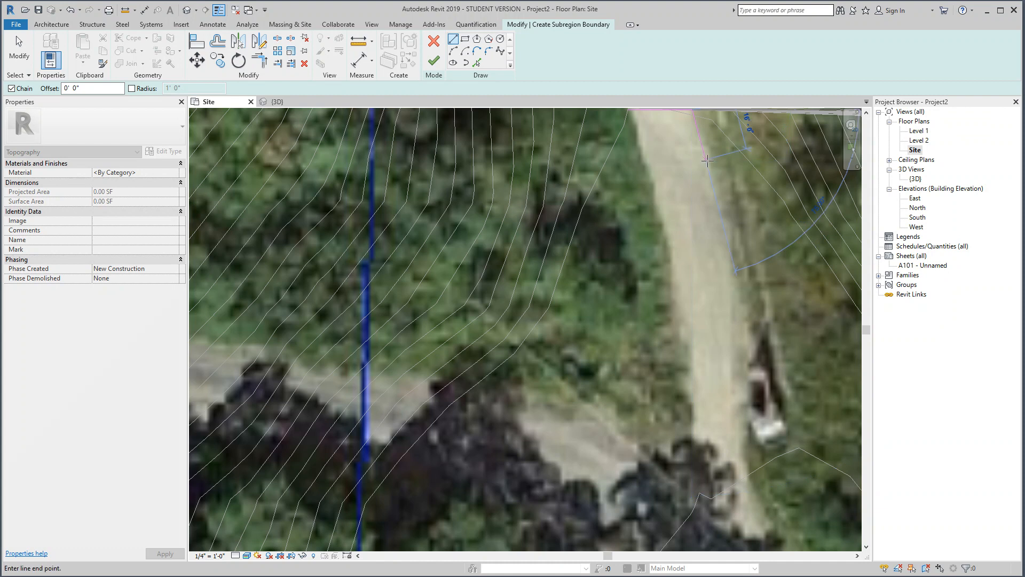
left_click(726, 220)
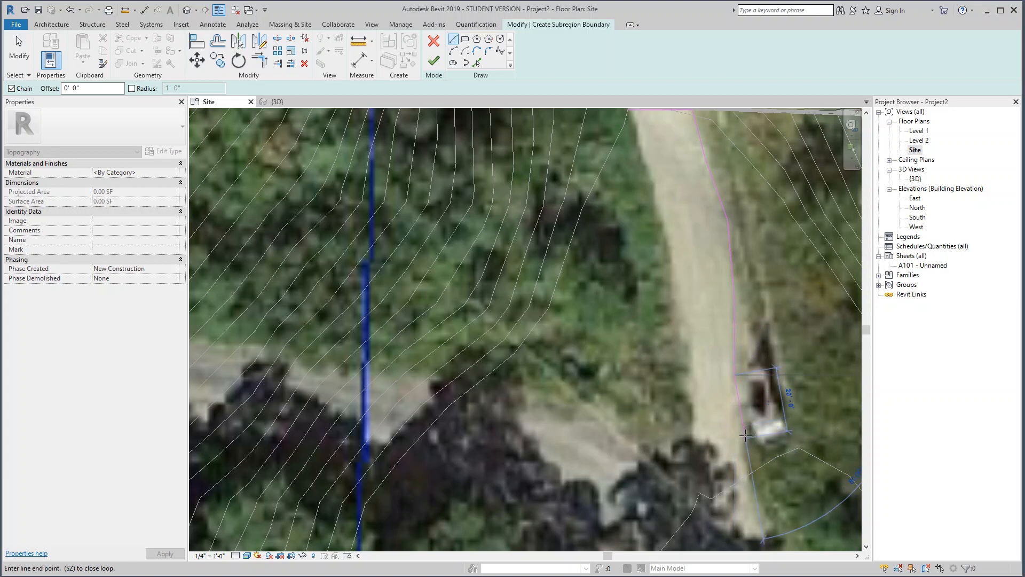
scroll(743, 434, "up", 2)
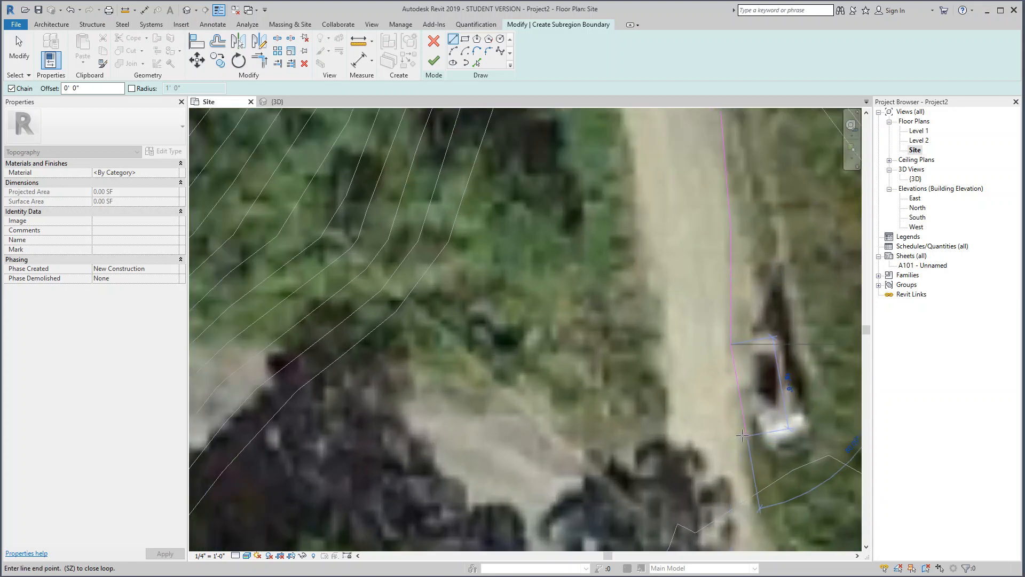
left_click(738, 433)
middle_click_drag(751, 487, 645, 330)
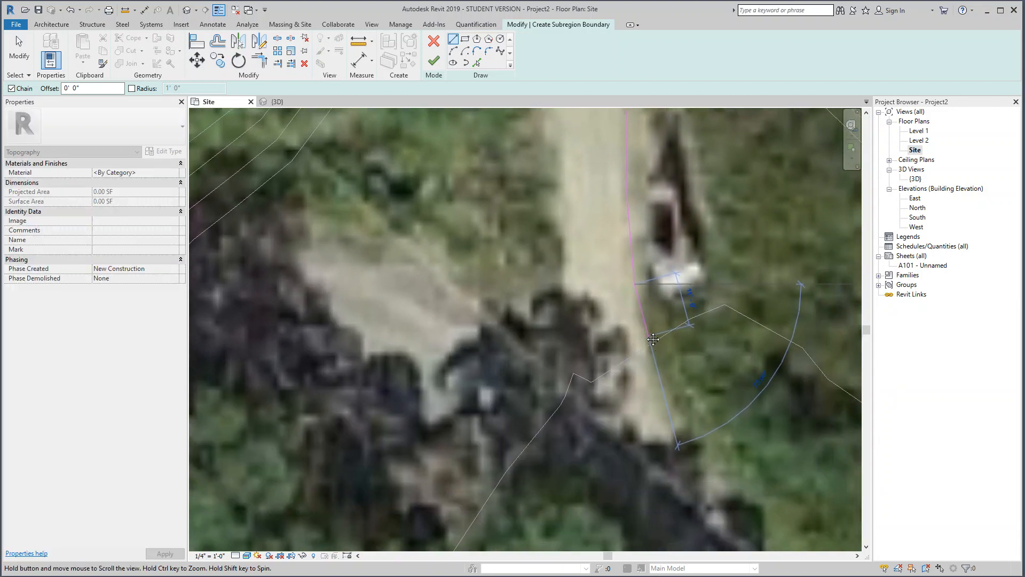
left_click(691, 423)
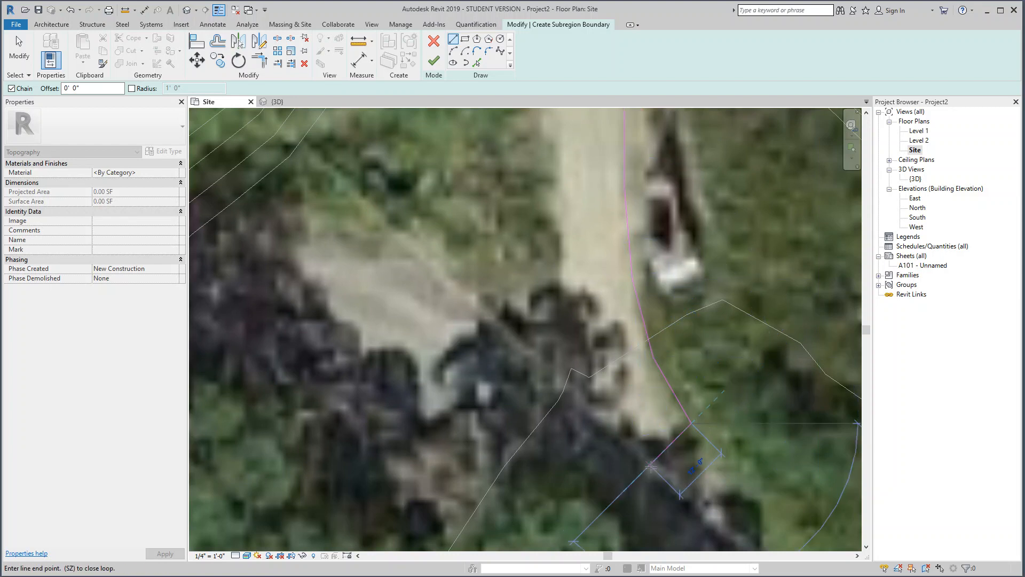
Step: Continue the boundary southwest across the junction, around a short stub of the side road, and back to the inner corner
left_click(604, 509)
left_click(510, 464)
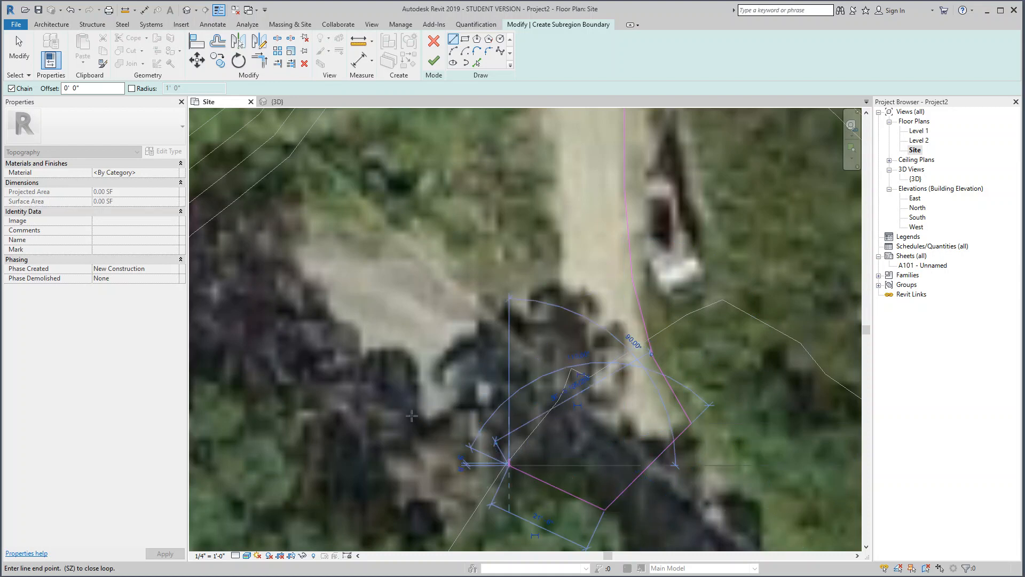
left_click(363, 348)
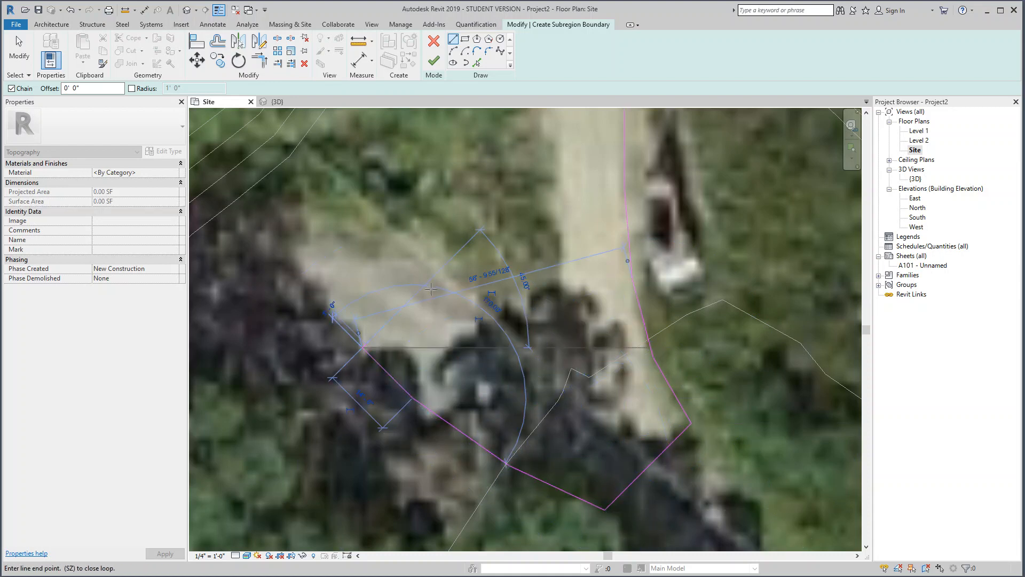
left_click(439, 272)
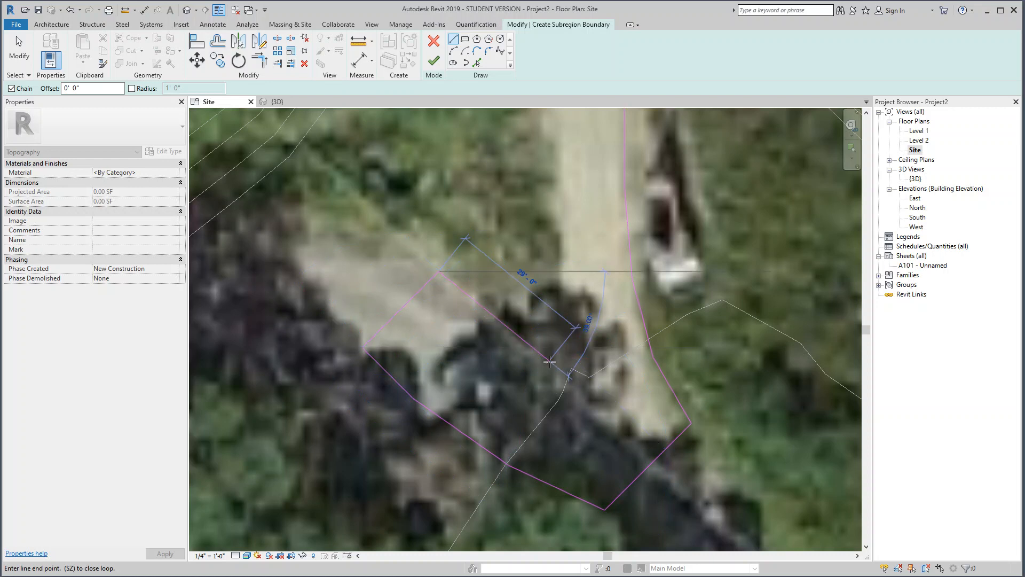
left_click(581, 391)
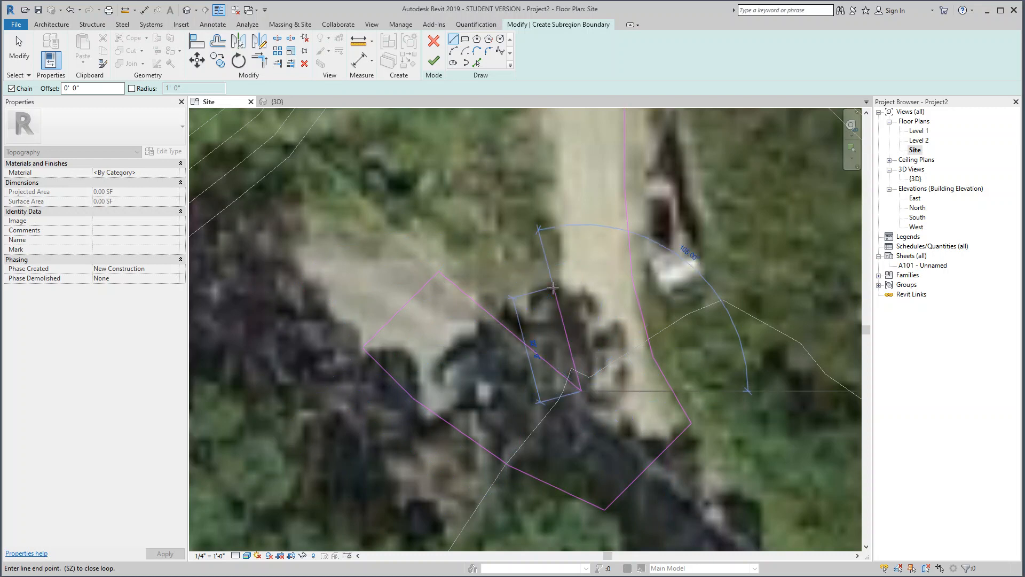
Step: Trace the road's west edge north to the first line's open endpoint and finish the subregion
left_click(553, 288)
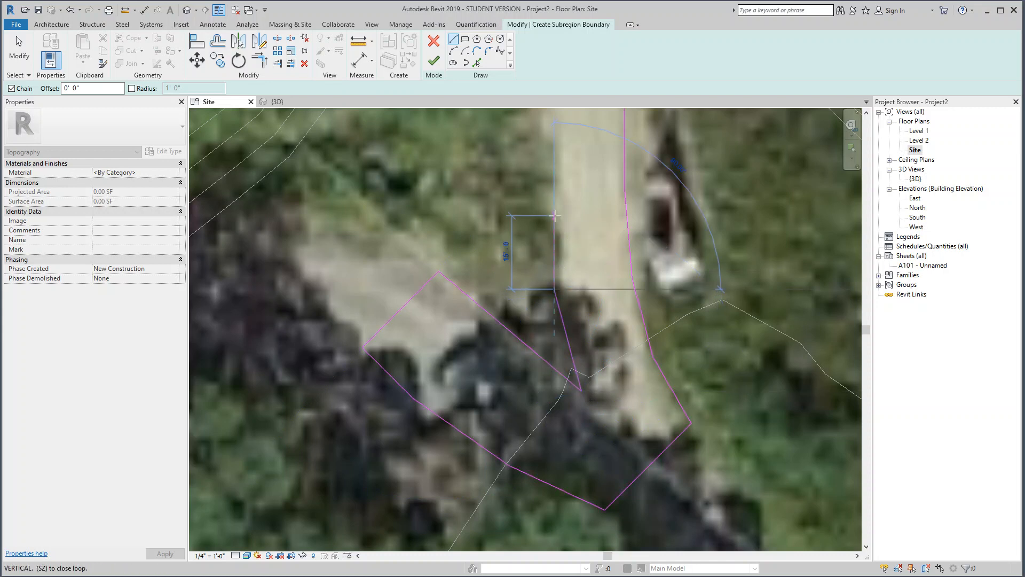
left_click(554, 215)
middle_click_drag(581, 344, 583, 565)
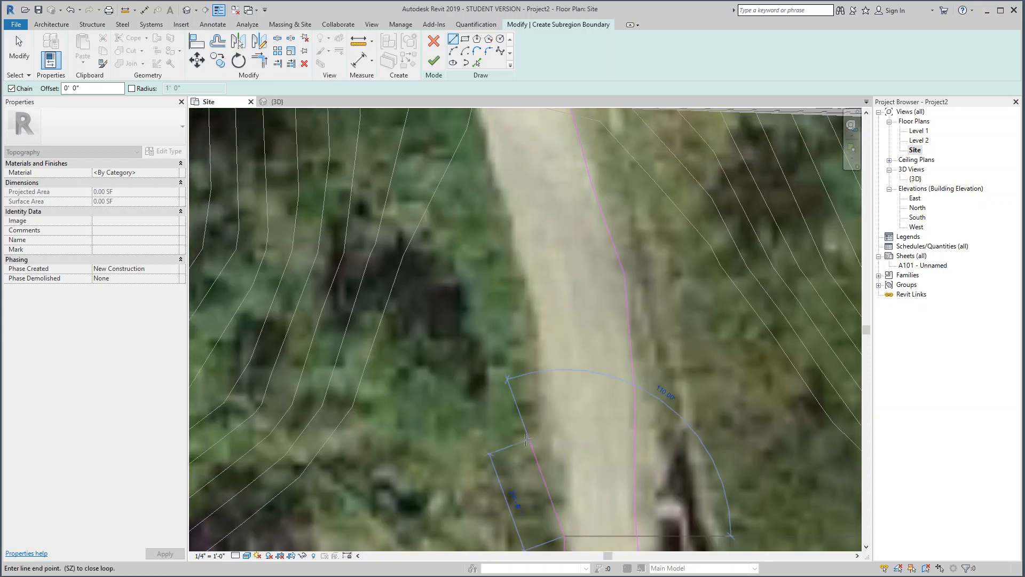
left_click(538, 297)
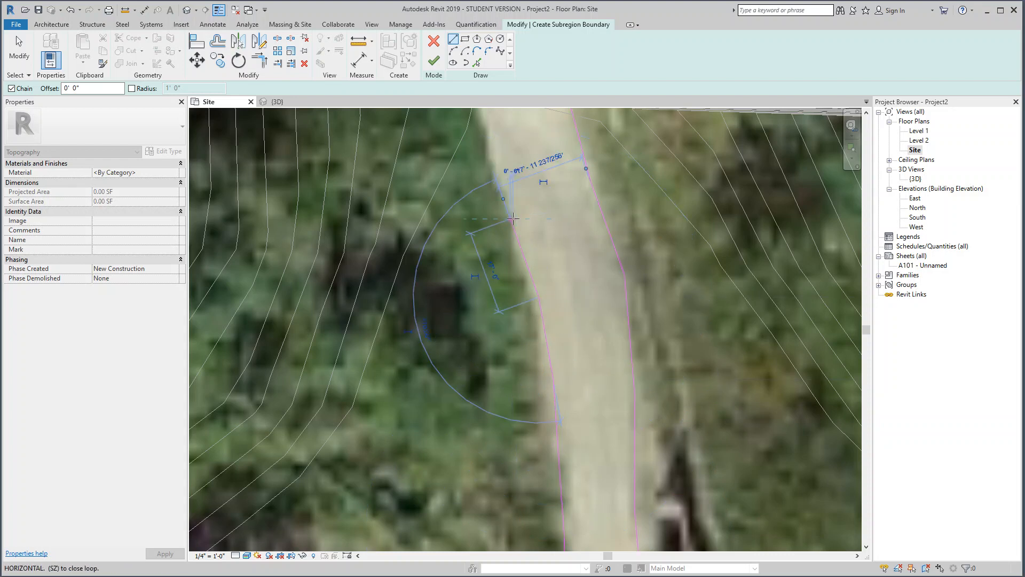
middle_click_drag(533, 260, 529, 388)
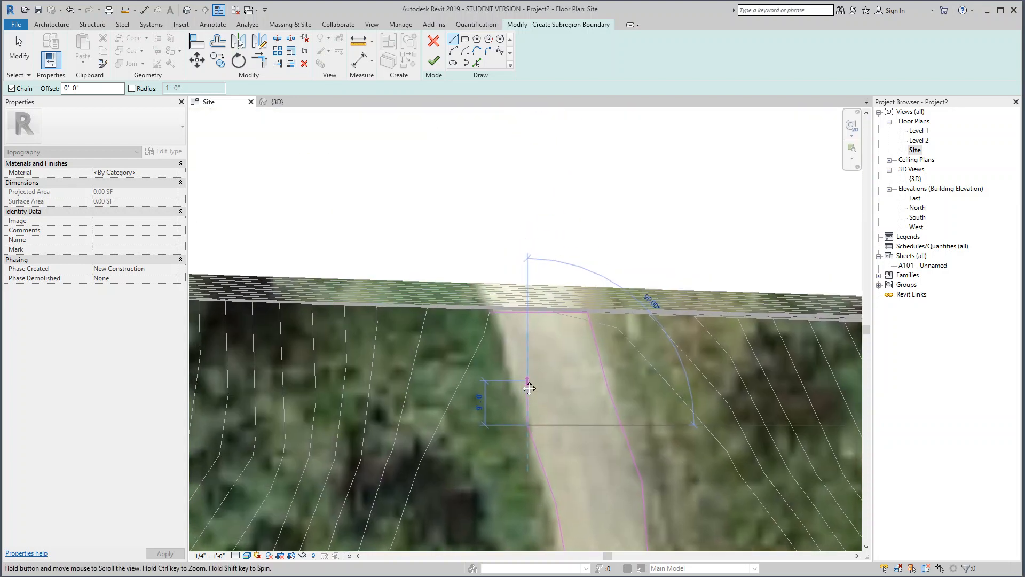
left_click(488, 312)
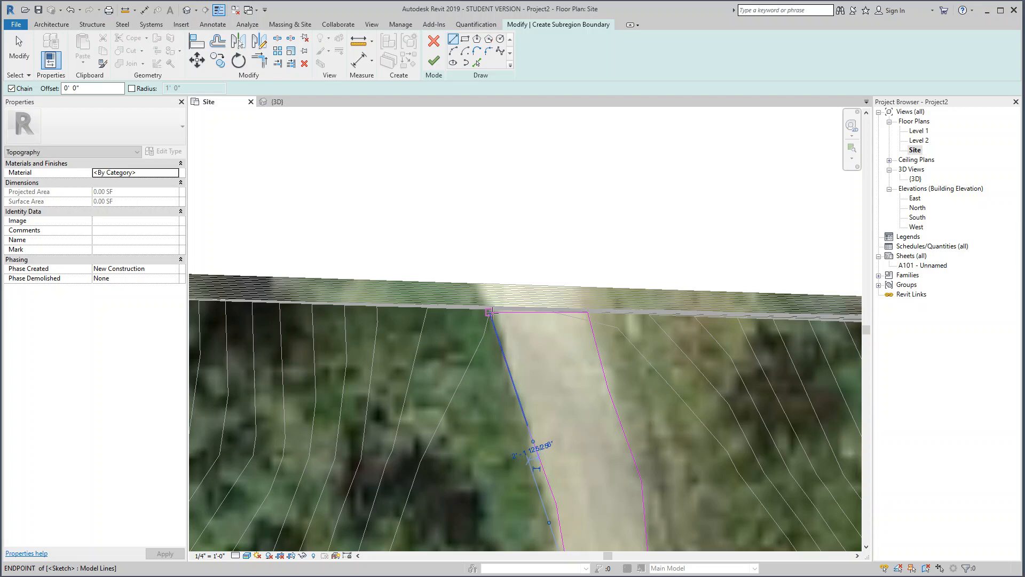
left_click(434, 60)
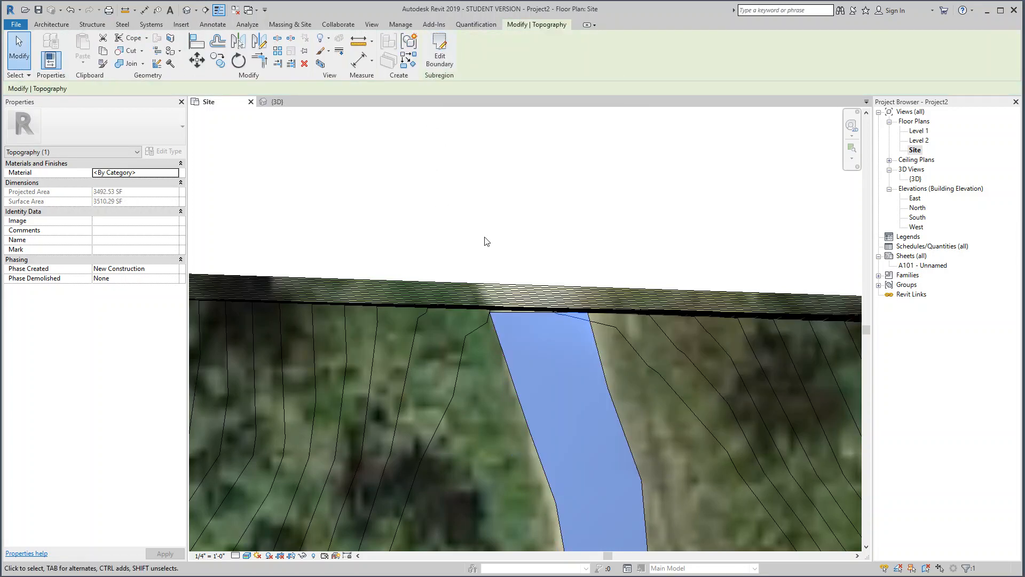
Step: Deselect the new road subregion and open the 3D view
scroll(469, 377, "down", 6)
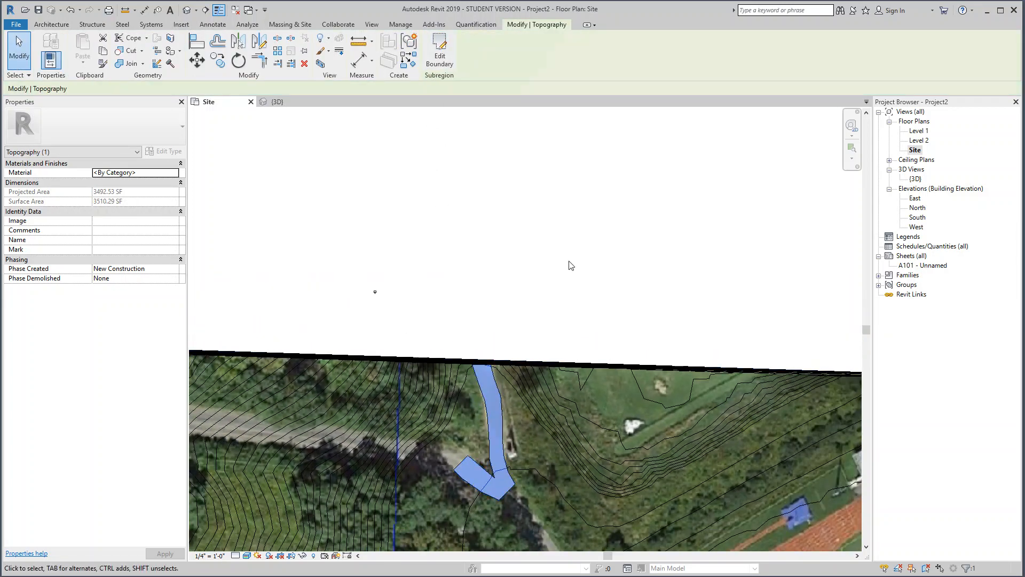
key("Escape")
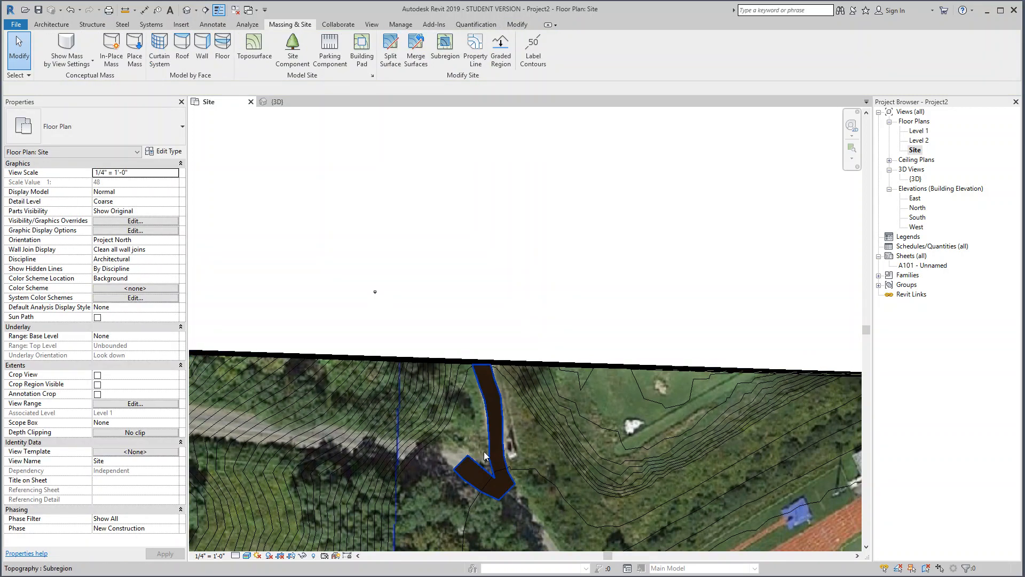
left_click(916, 179)
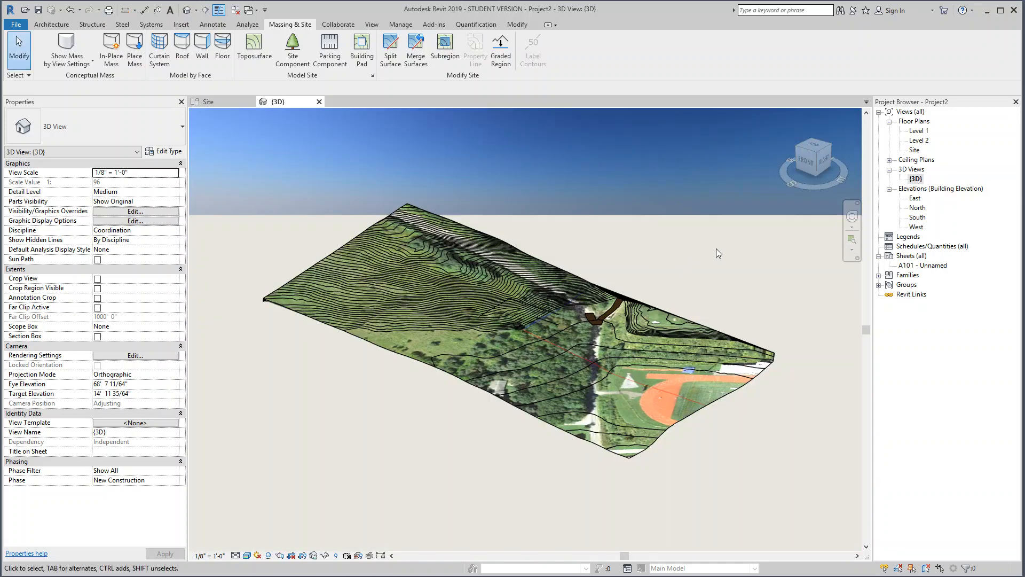
Step: Assign the grey material to the main topography surface in the 3D view and deselect the surface
left_click(599, 318)
left_click(424, 325)
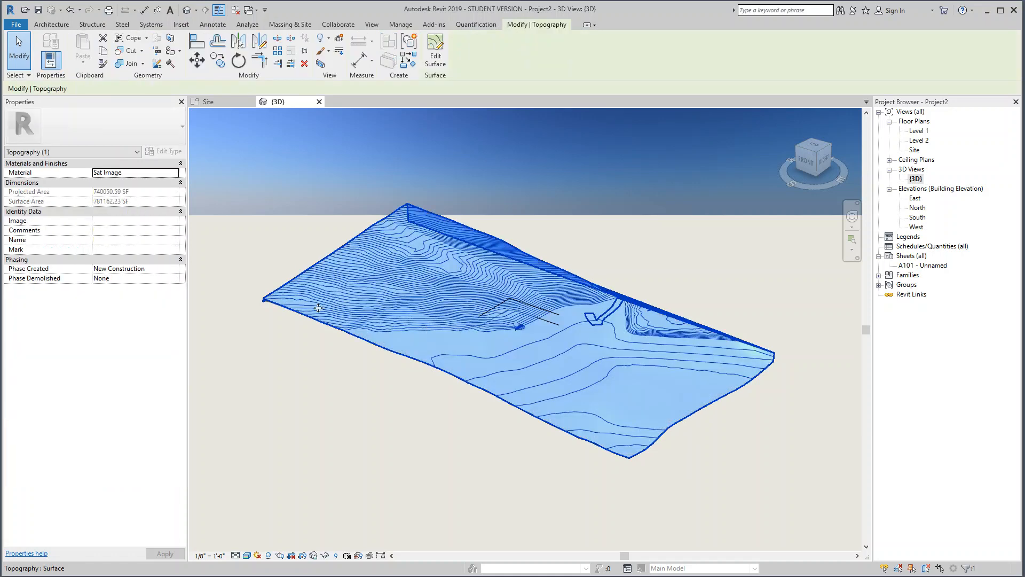
left_click(175, 173)
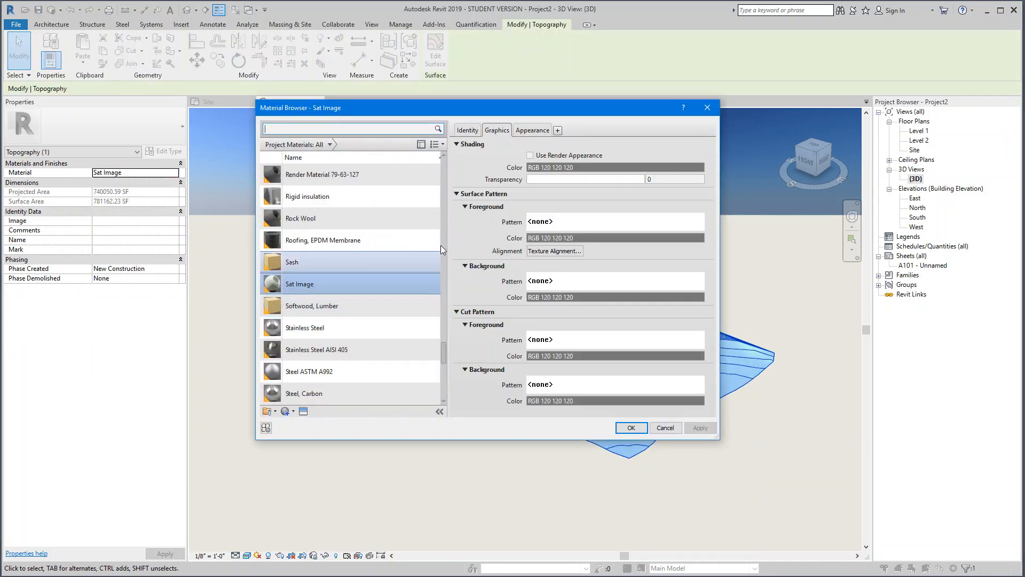
scroll(444, 381, "down", 10)
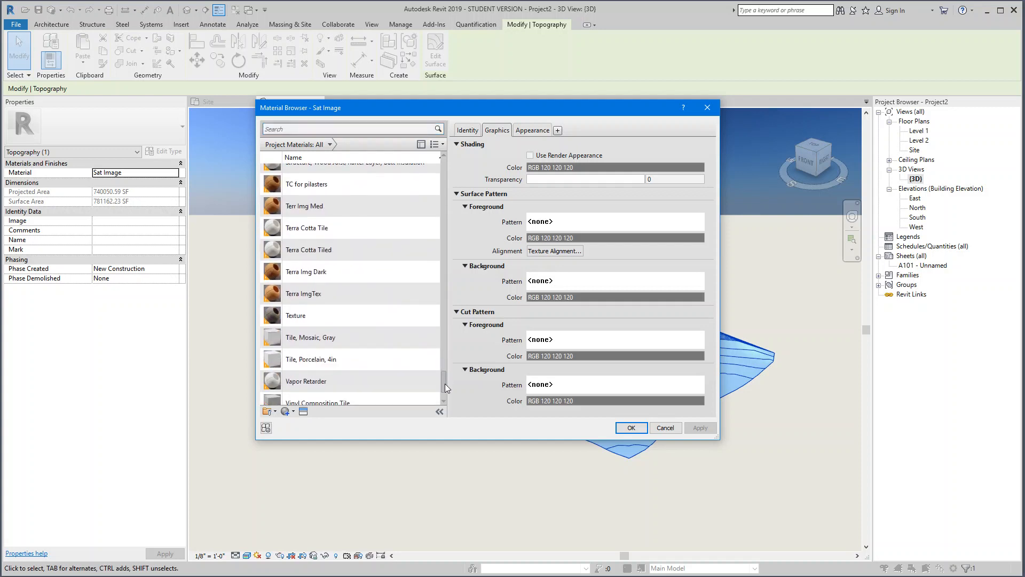
left_click_drag(443, 387, 431, 271)
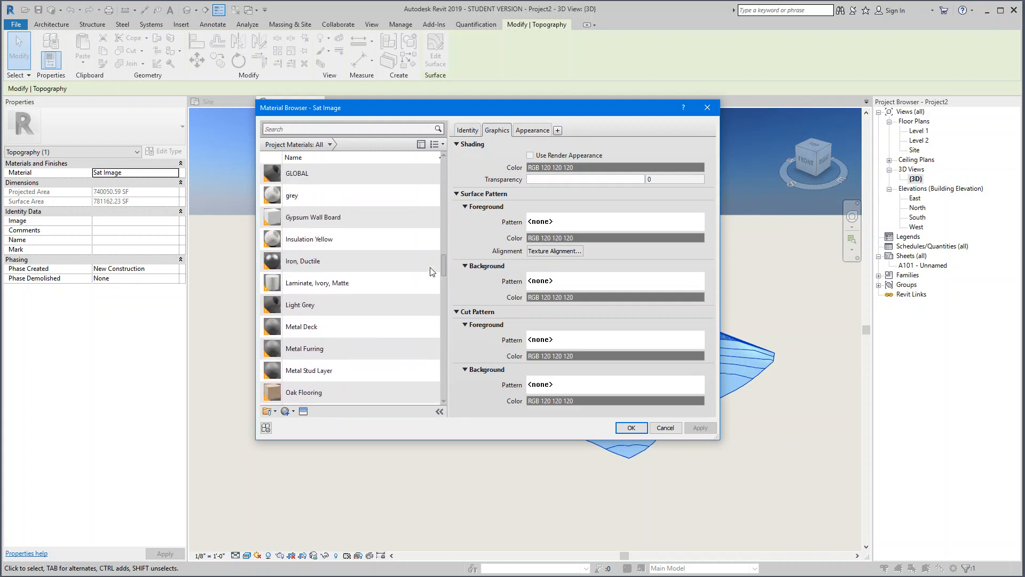
left_click(296, 197)
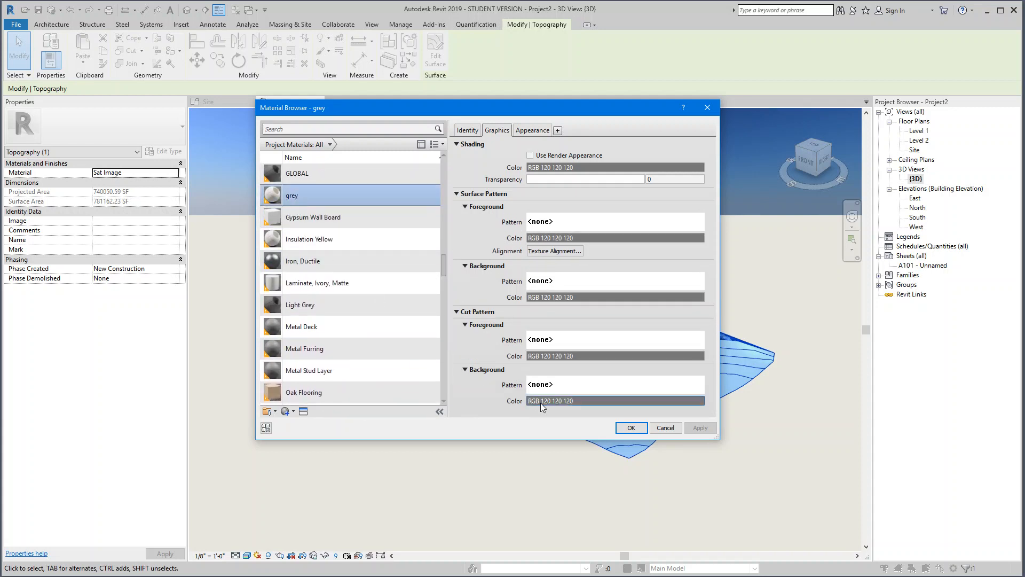
left_click(624, 426)
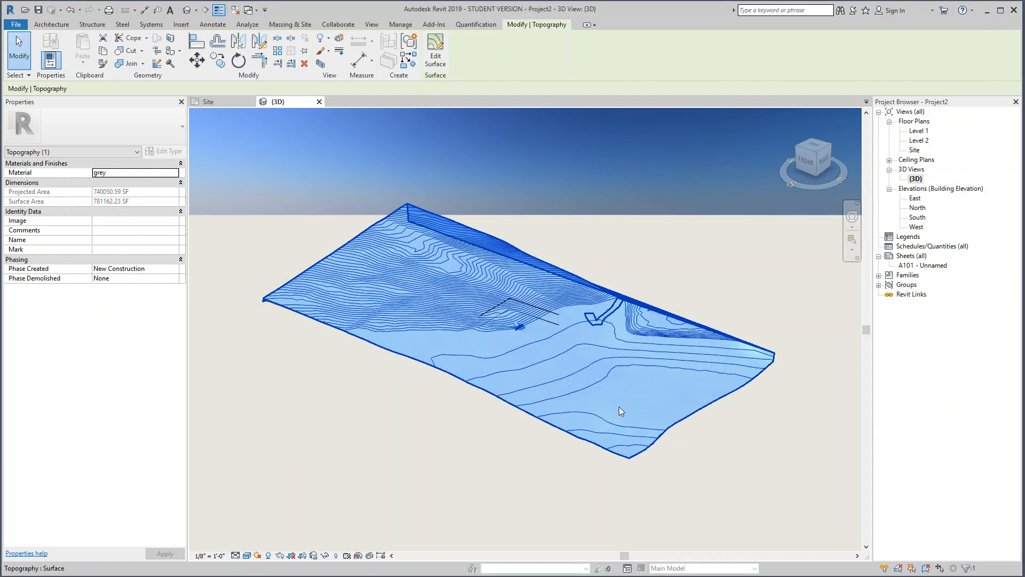
left_click(680, 286)
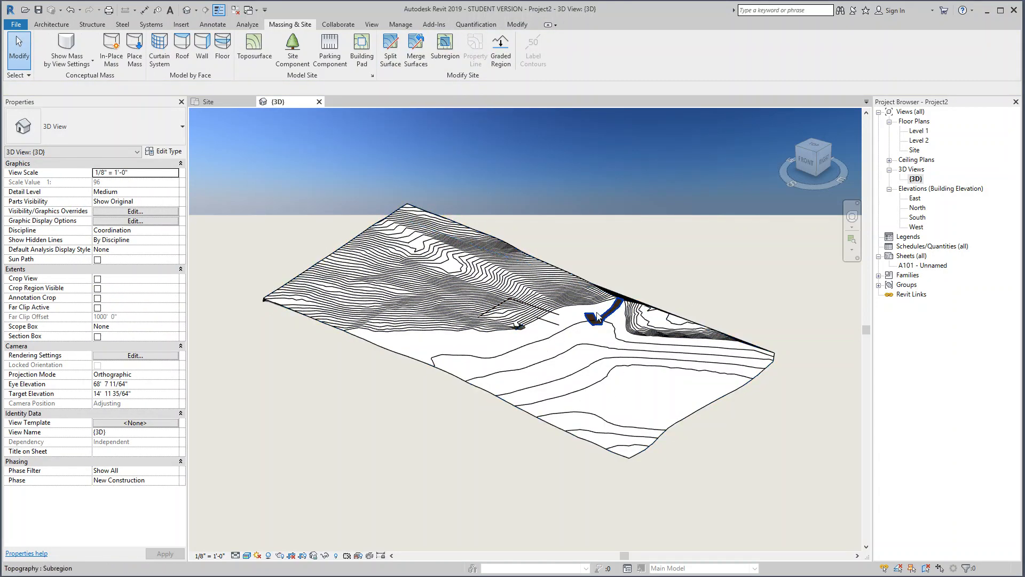
Step: Assign the Sat Image material to the main topography surface in the 3D view and deselect the surface
scroll(602, 313, "up", 5)
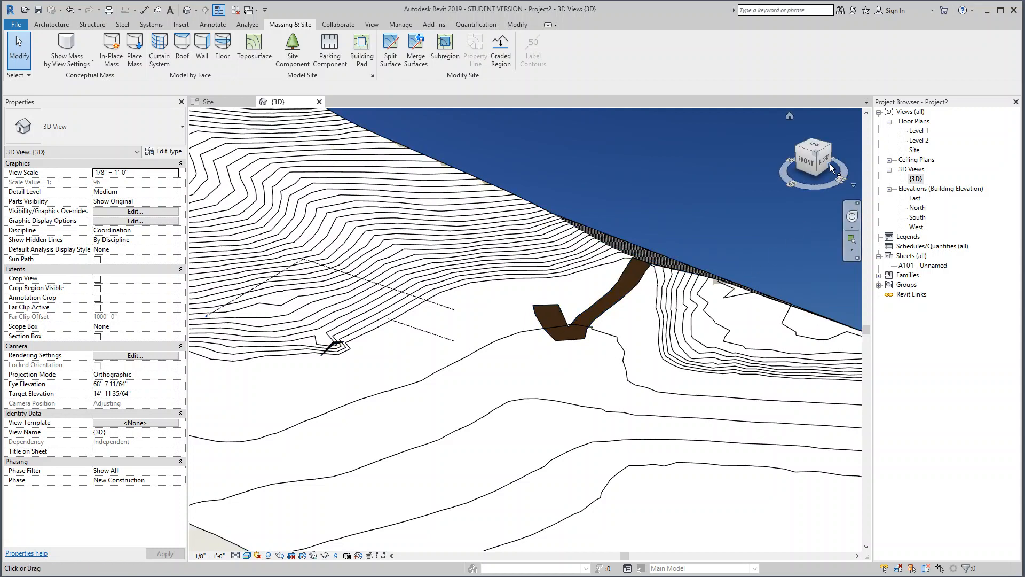
left_click(294, 222)
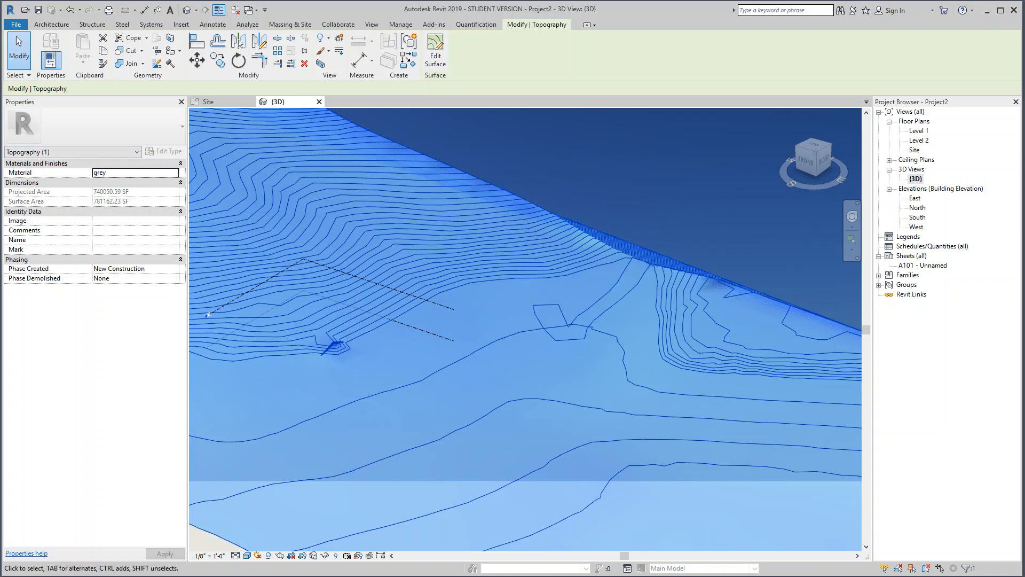
left_click(174, 173)
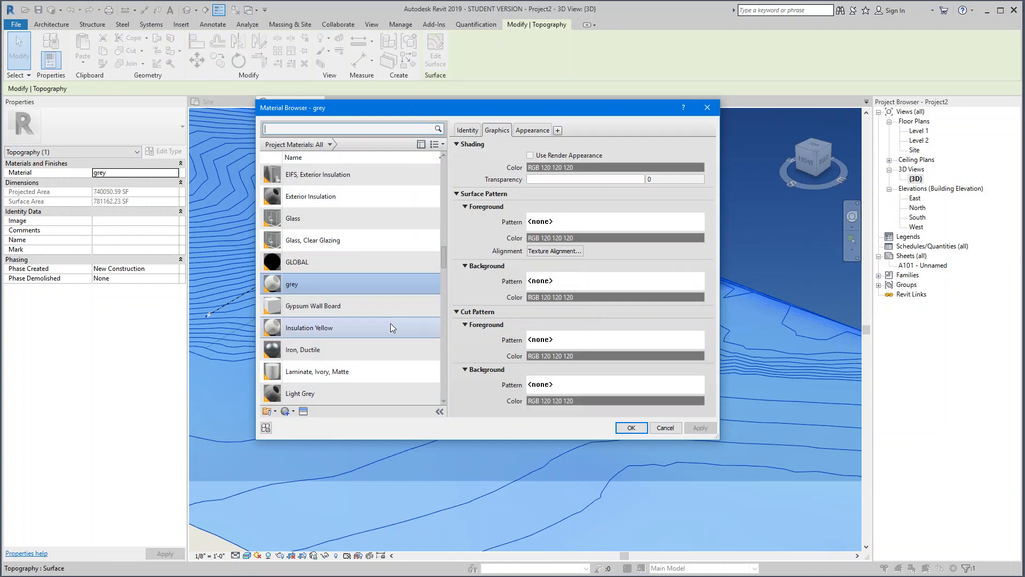
scroll(390, 322, "down", 10)
scroll(384, 316, "down", 8)
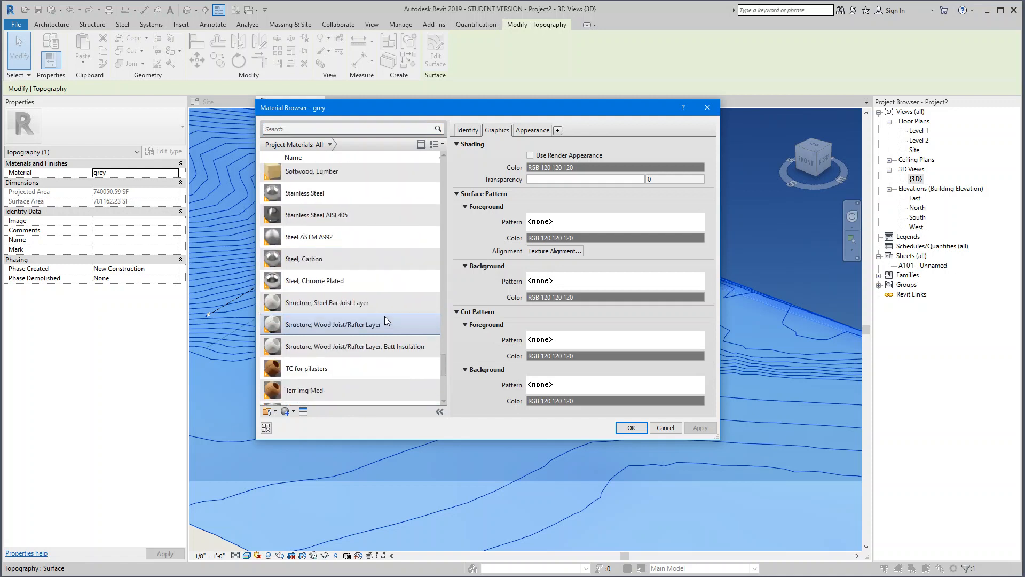
scroll(377, 293, "down", 1)
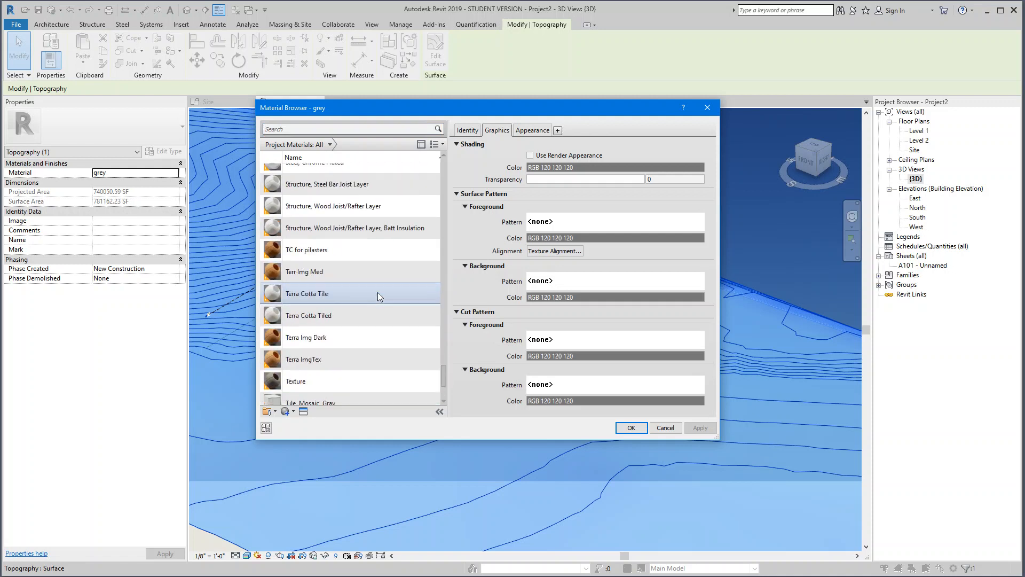
scroll(376, 289, "up", 2)
scroll(375, 289, "up", 4)
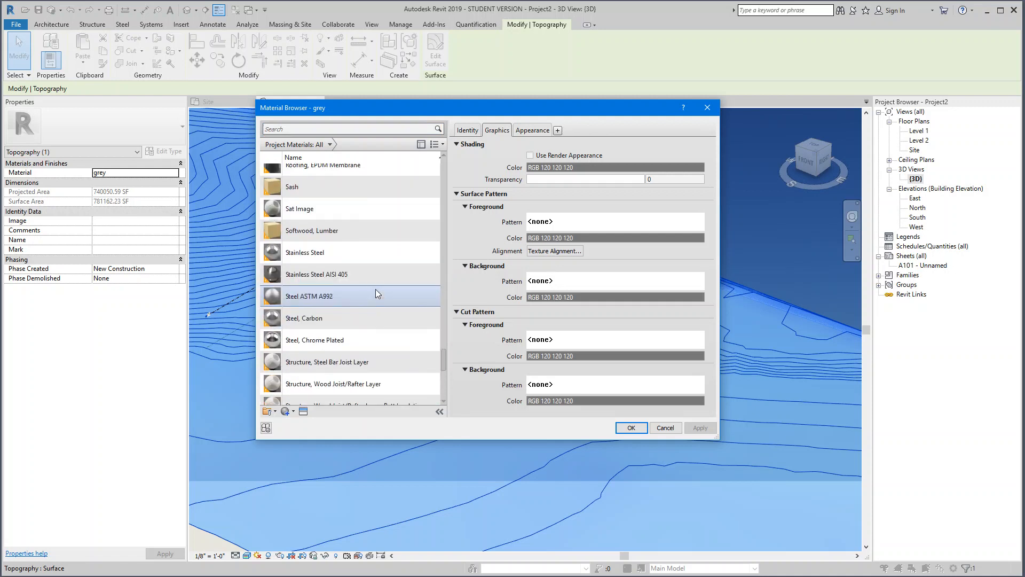
left_click(381, 383)
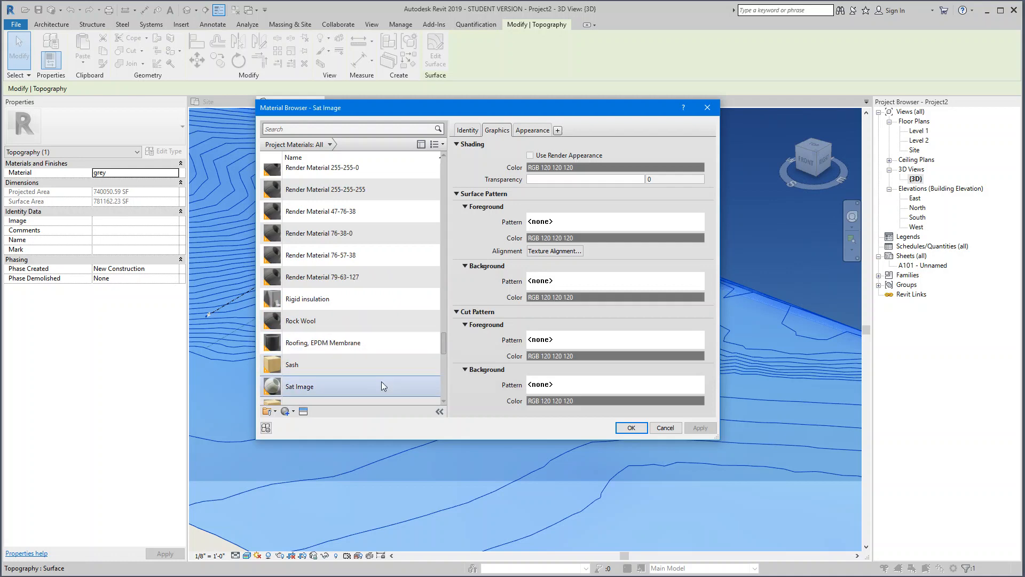
left_click(631, 427)
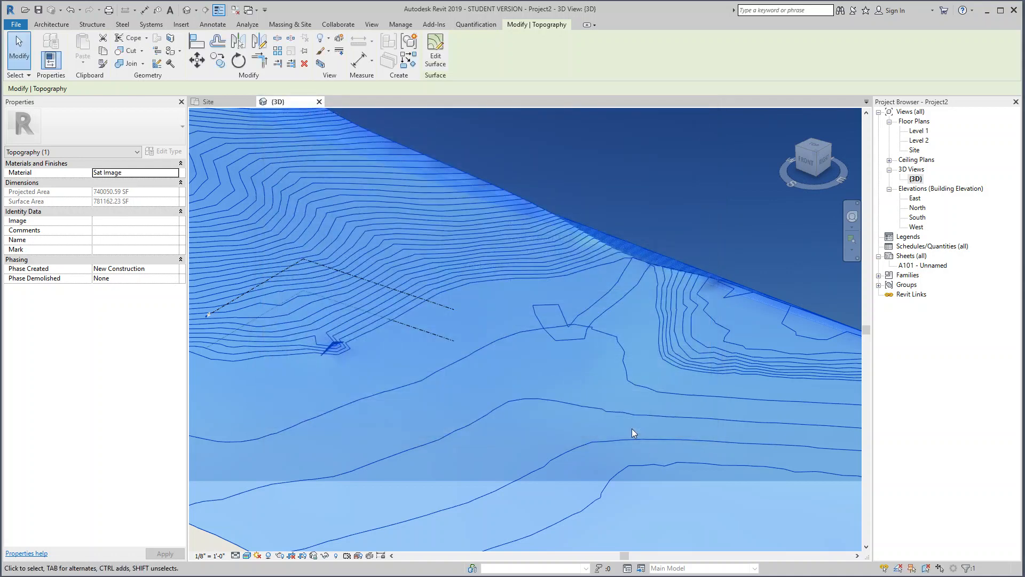
key("Escape")
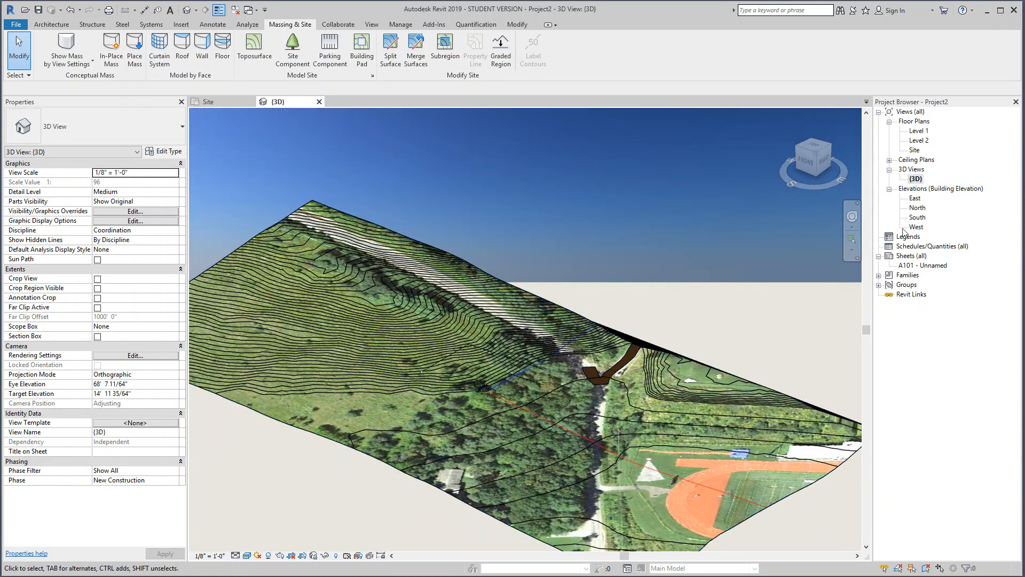
Step: In the Site plan, start a new subregion and trace the straight running lanes' outer edge, squared end and inner edge up to the curve
left_click(915, 150)
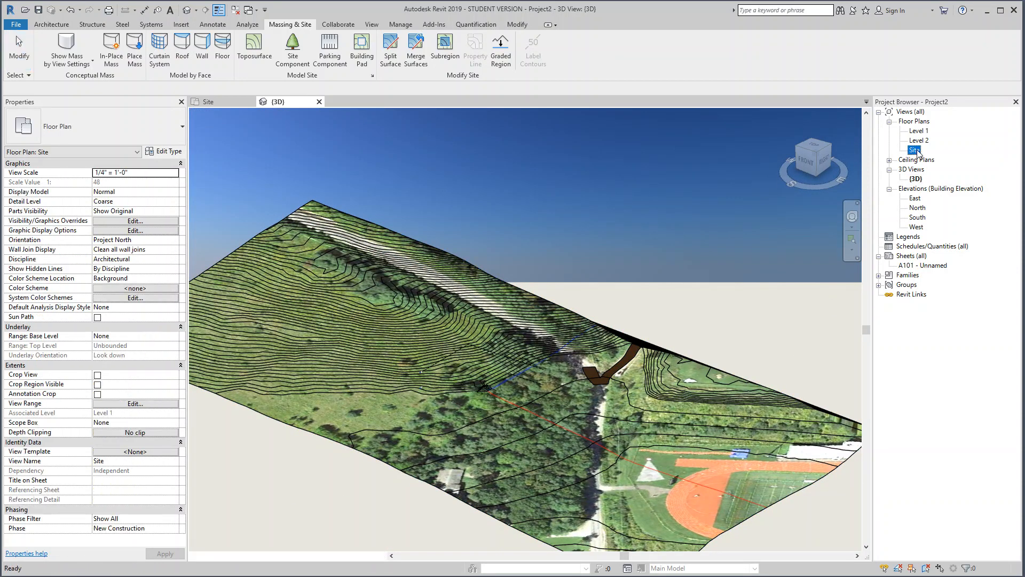
double_click(915, 150)
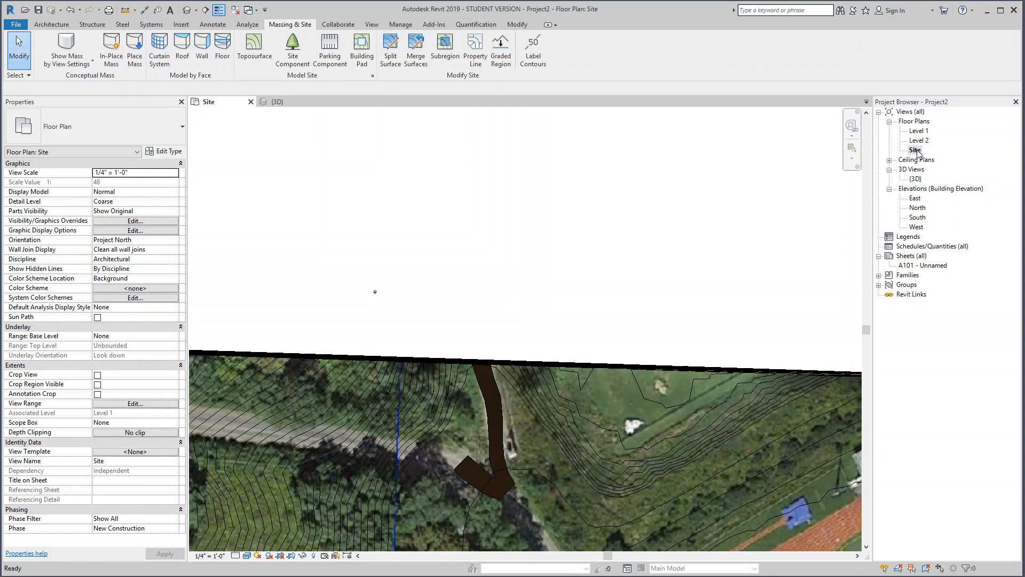
middle_click_drag(654, 500, 533, 299)
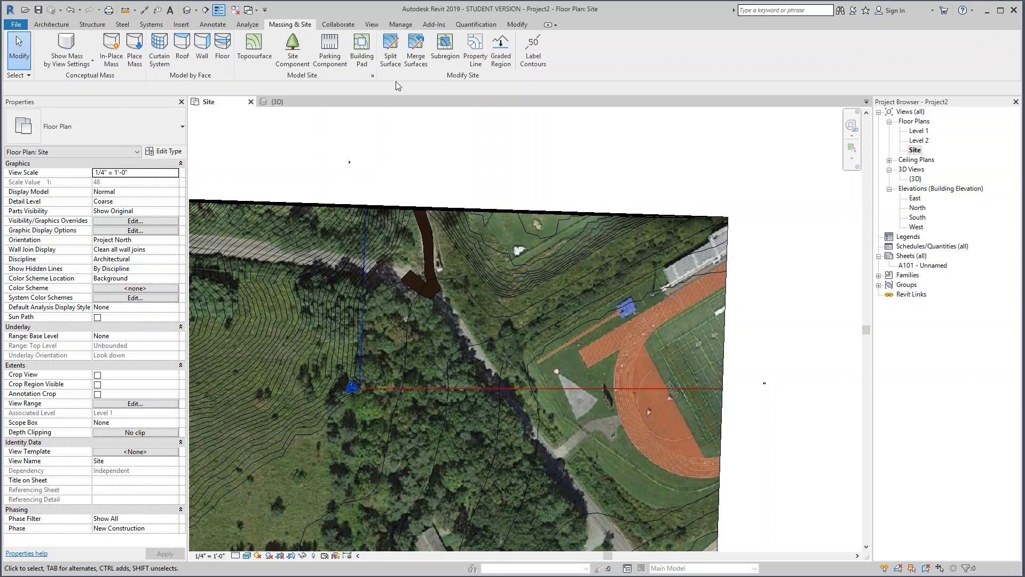
left_click(445, 49)
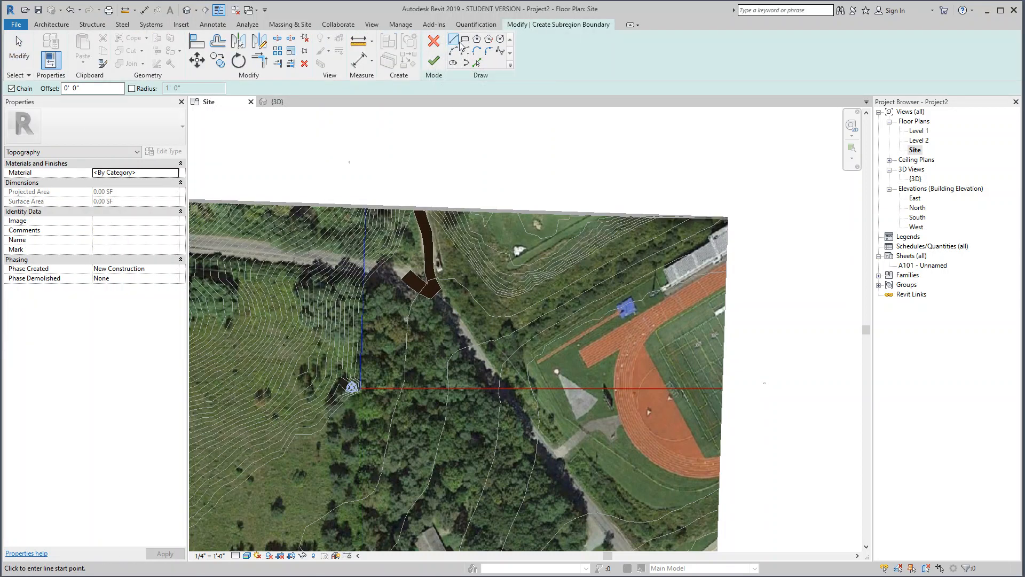
left_click(726, 264)
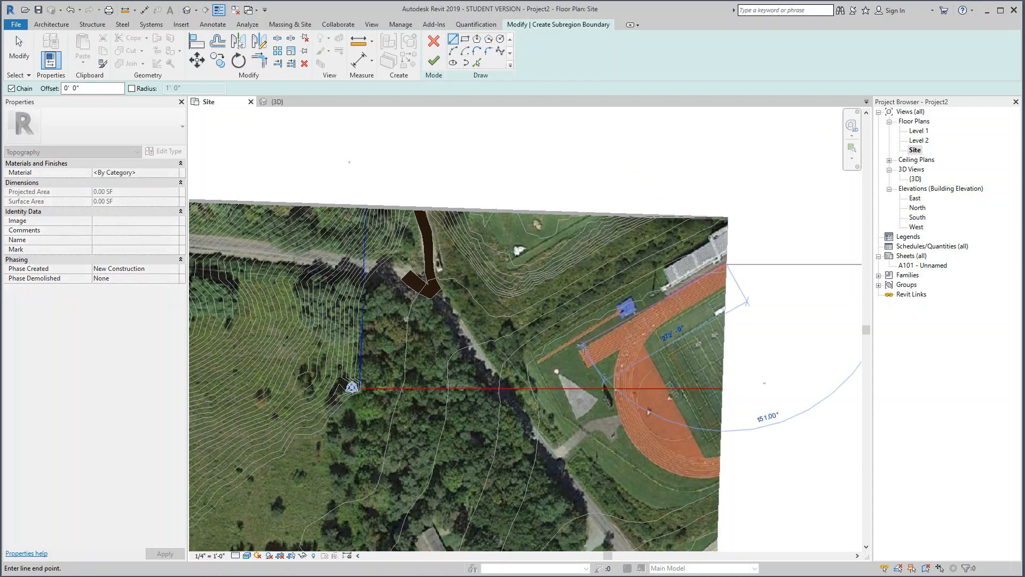
left_click(580, 349)
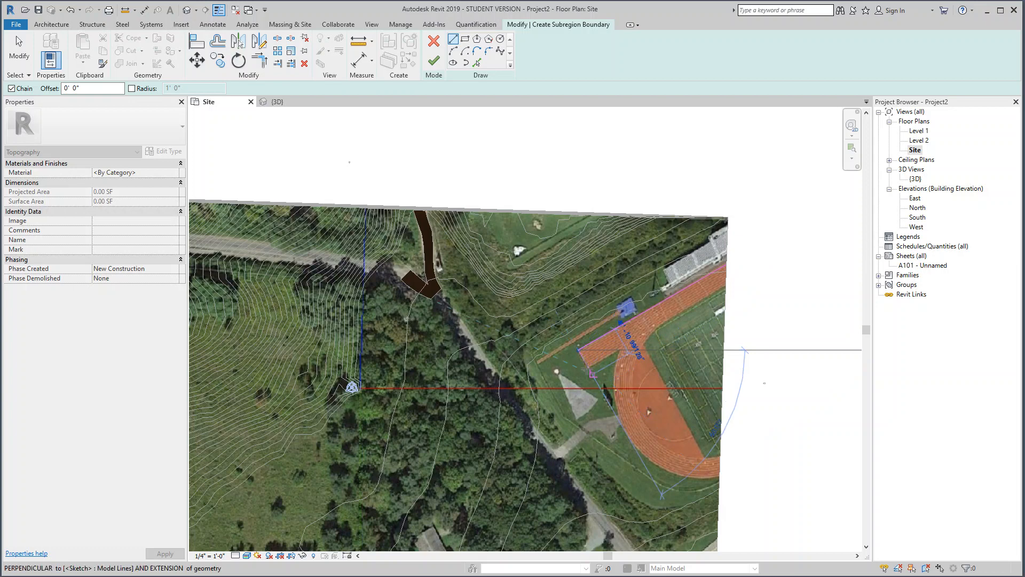
scroll(587, 369, "up", 3)
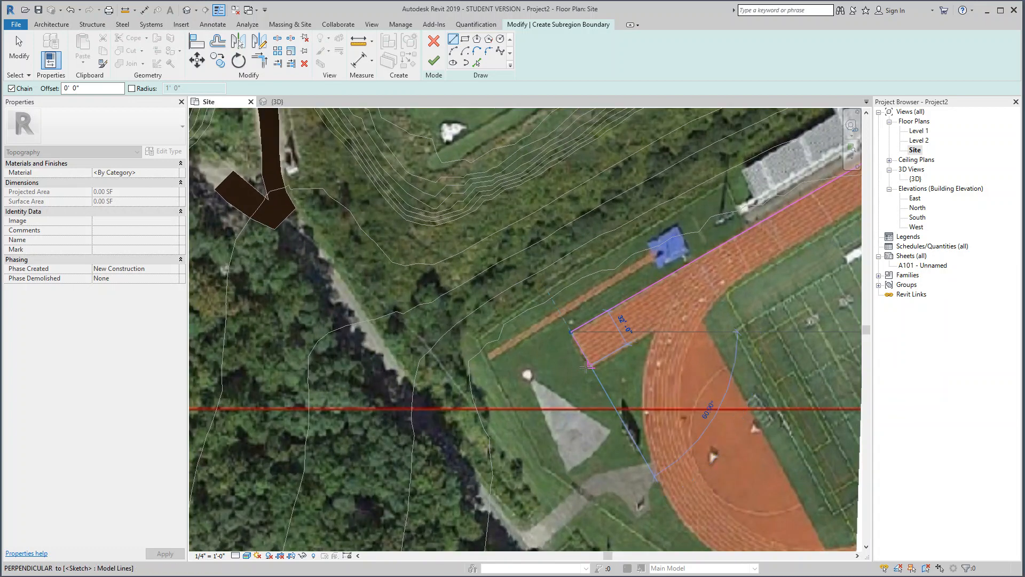
left_click(589, 367)
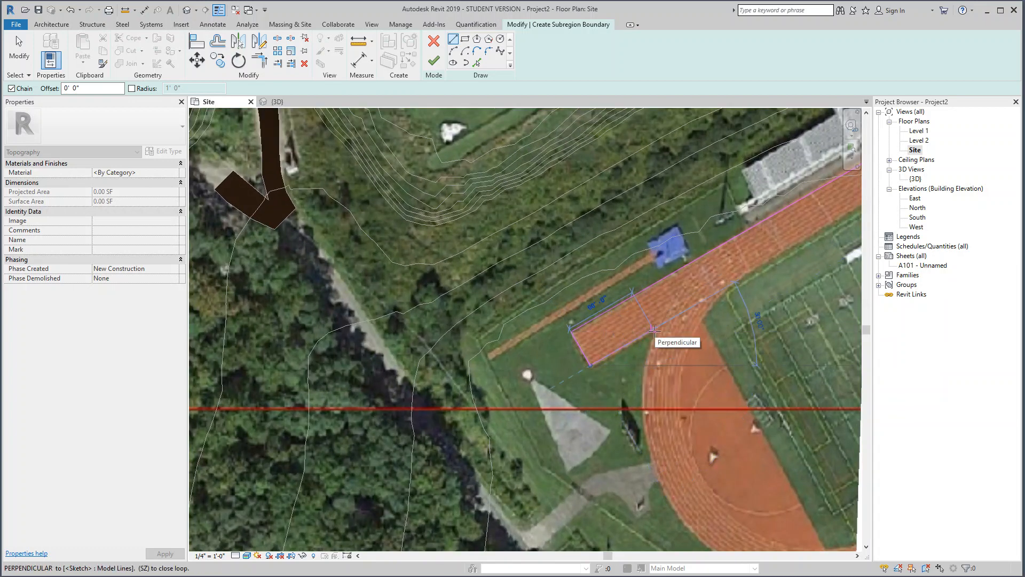
left_click(654, 331)
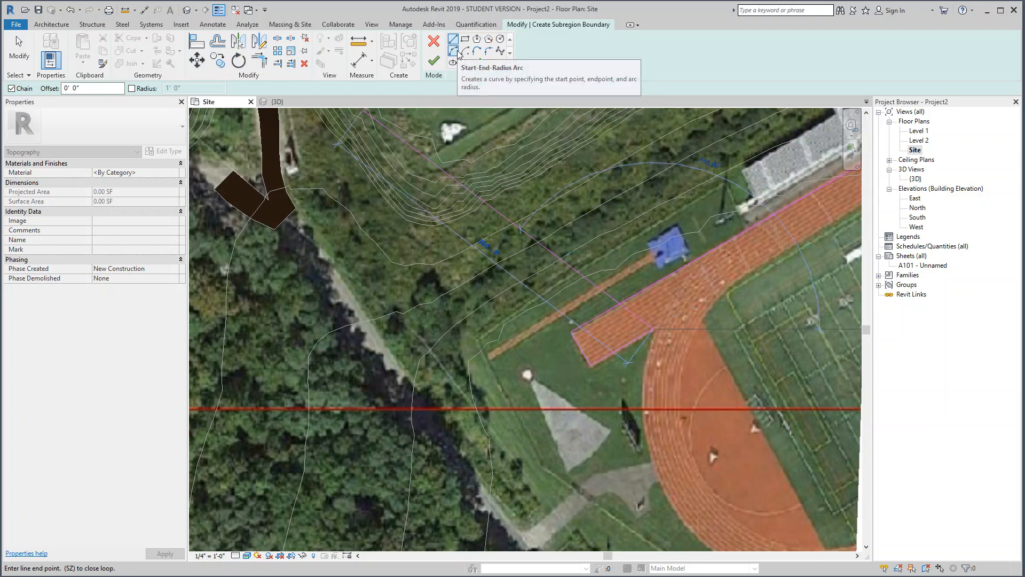
Step: Continue the subregion boundary with a start-end-radius arc along the running track's outer curve, ending near the surface's east edge
left_click(457, 50)
middle_click_drag(655, 329, 462, 150)
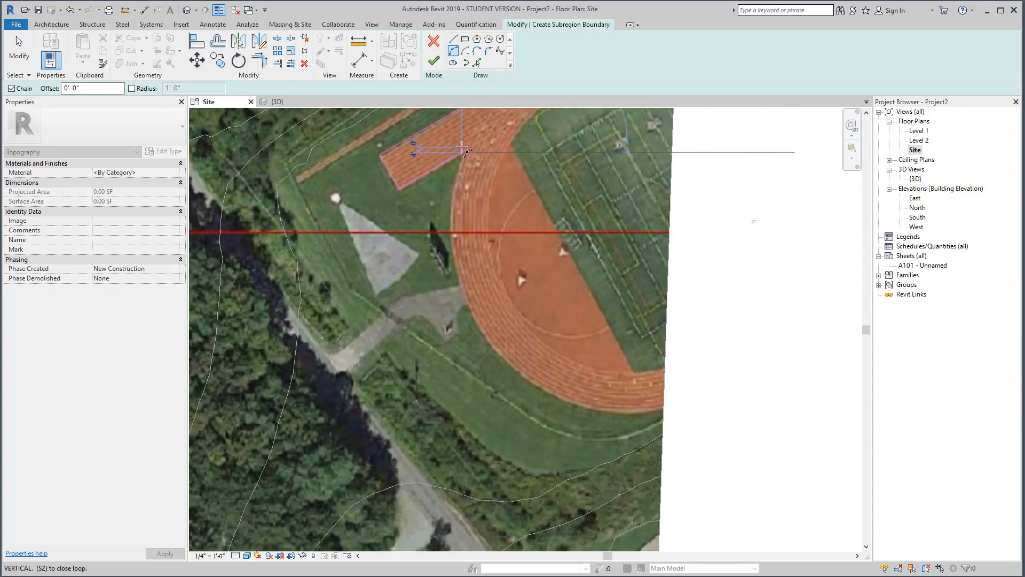
left_click(656, 409)
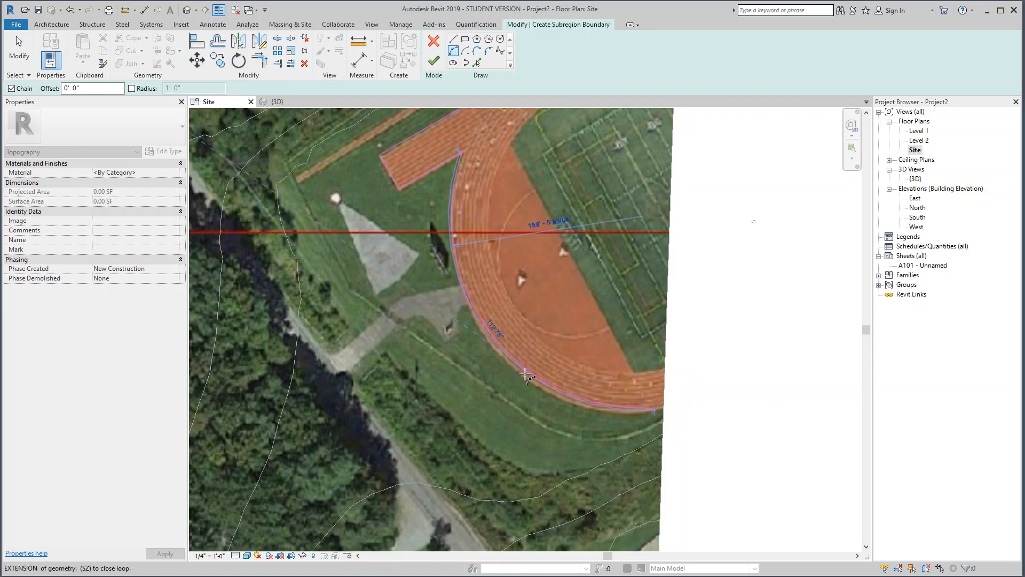
left_click(526, 377)
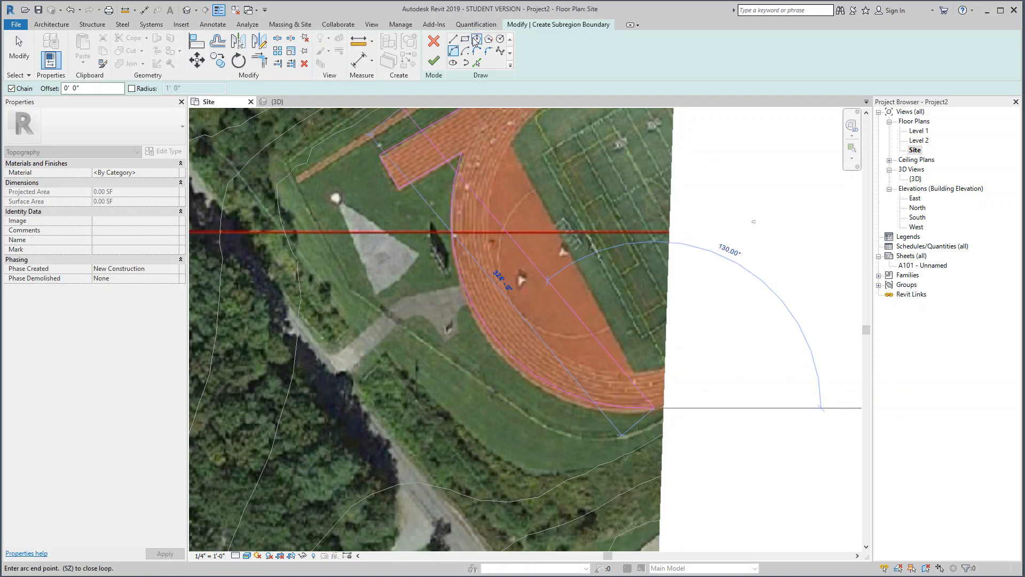
left_click(452, 39)
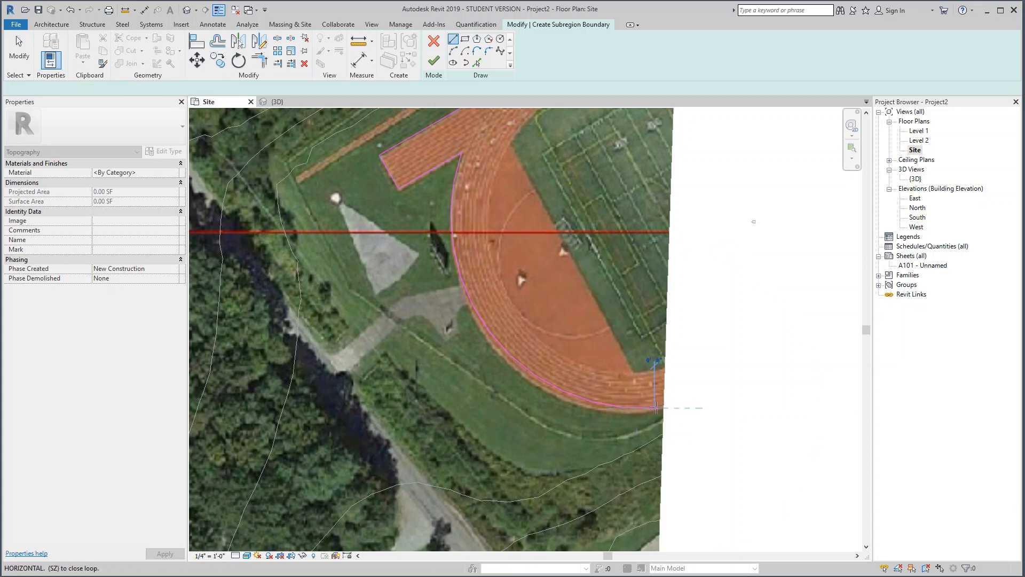
key("Escape")
key("Escape")
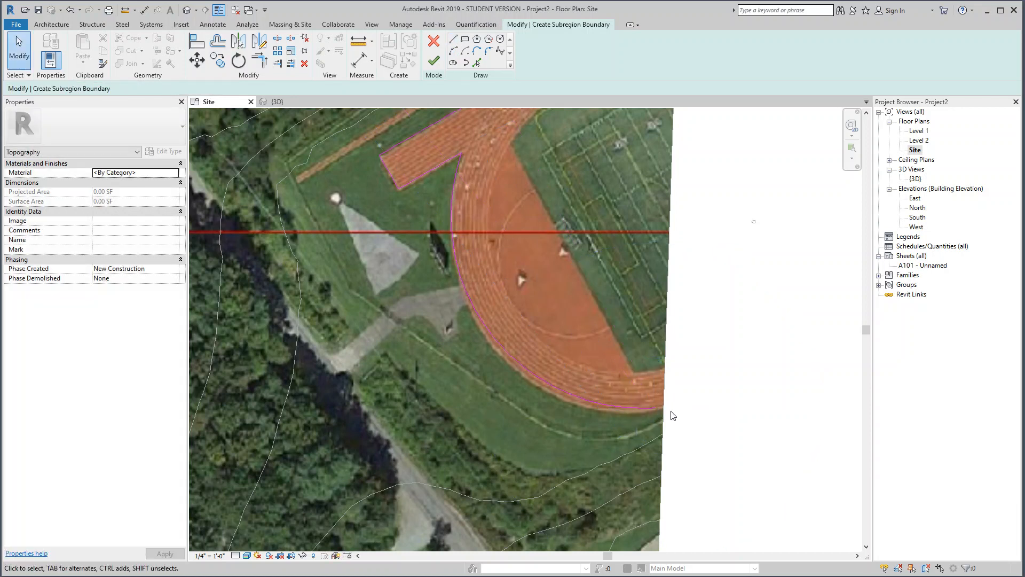
Step: Close the track boundary with lines from the arc's end to the surface's east edge and along it to the starting point, and finish the subregion
left_click(453, 39)
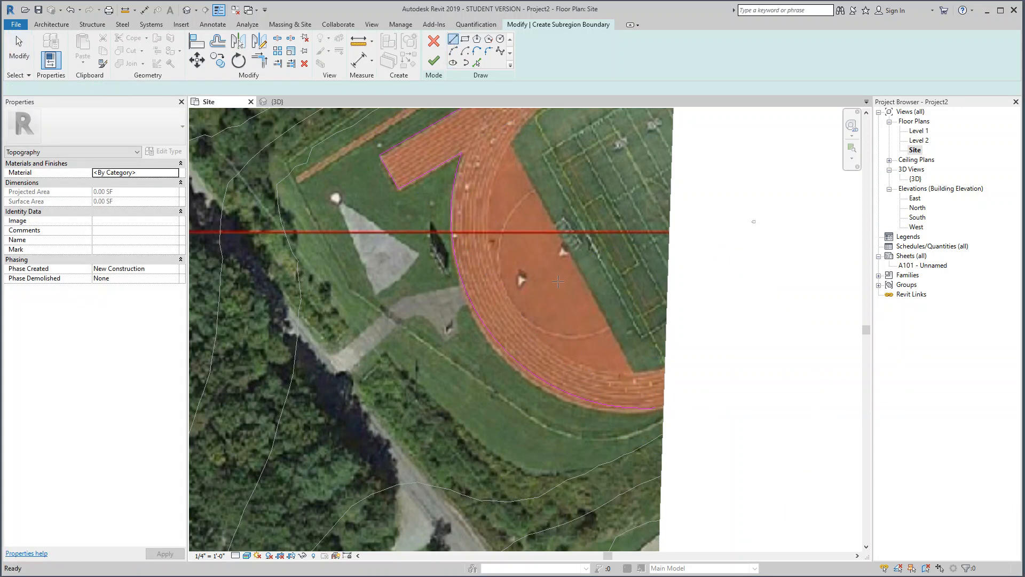
left_click(656, 407)
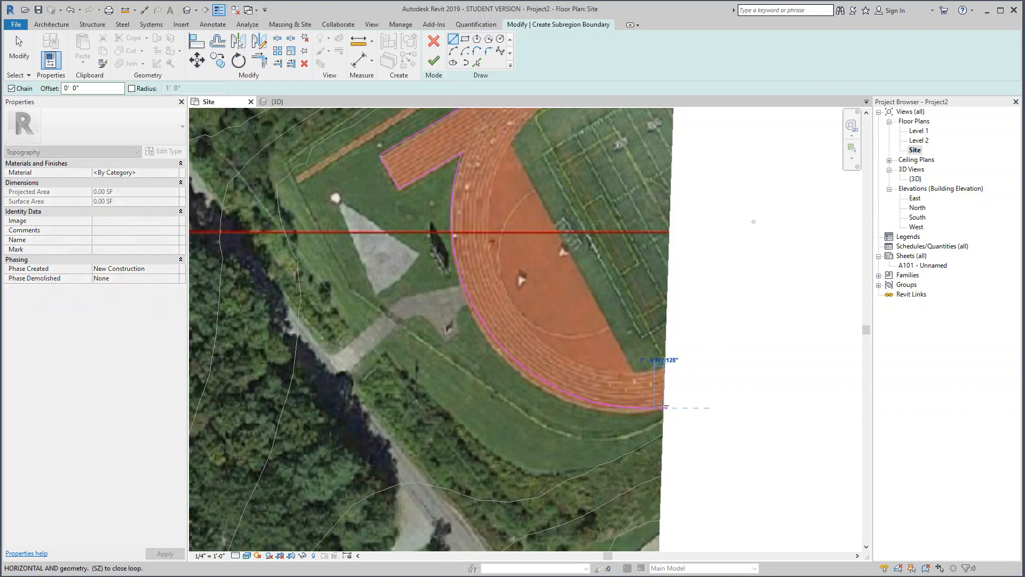
middle_click_drag(652, 246, 641, 454)
left_click(660, 191)
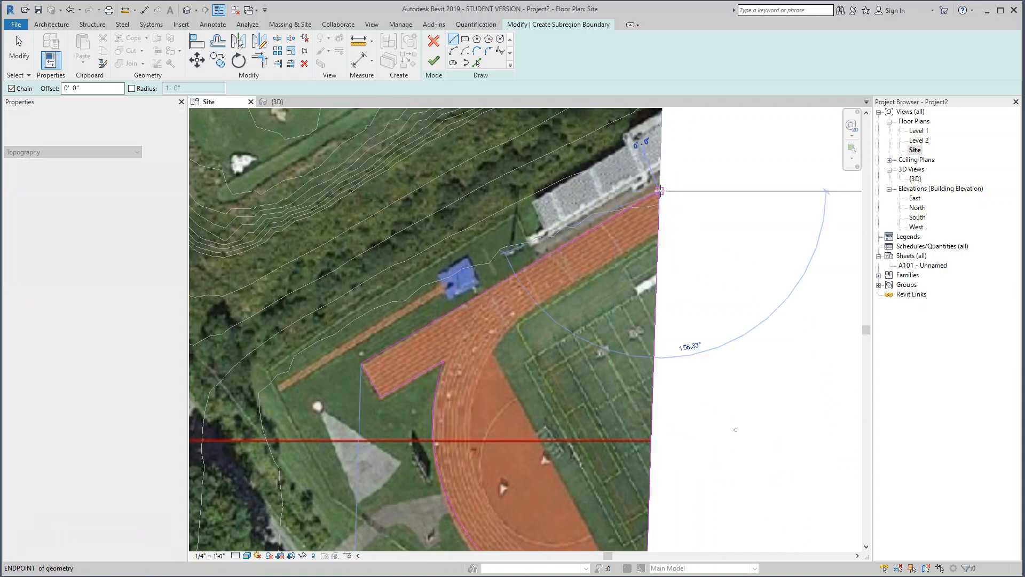
left_click(436, 65)
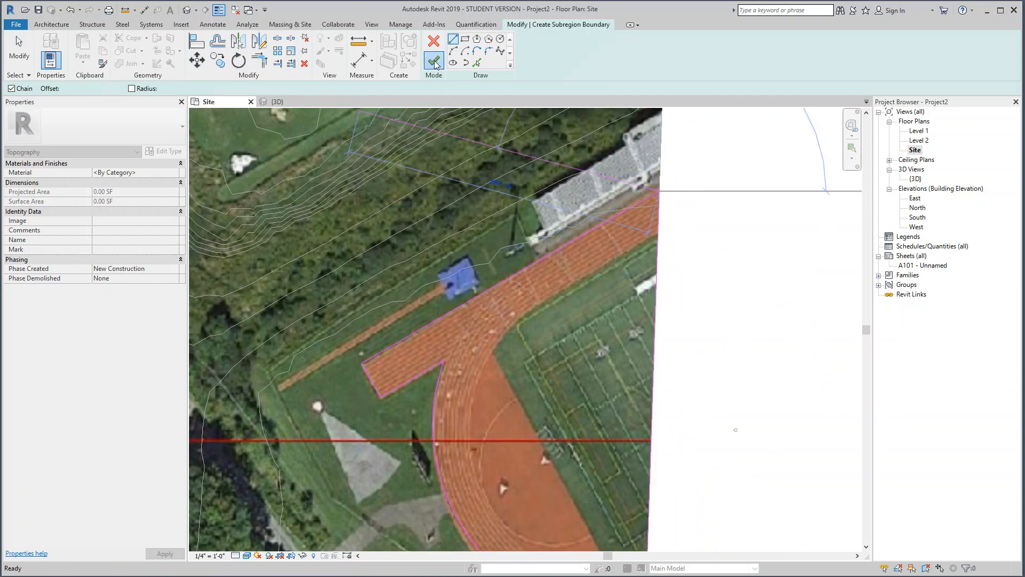
scroll(572, 451, "down", 3)
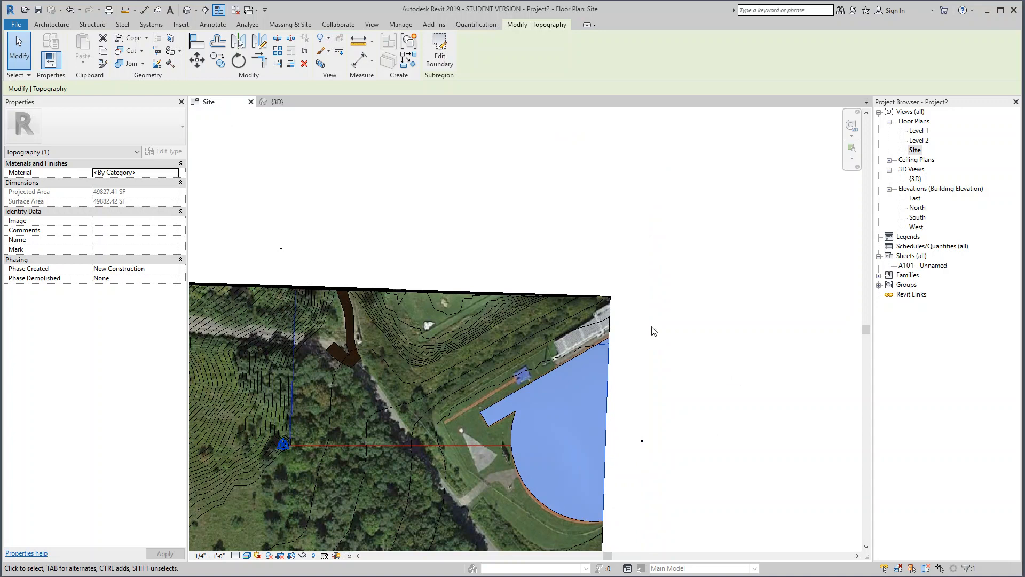
Step: Examine the road and track subregions in the 3D view, and inspect the track subregion's profile in the South elevation
left_click(915, 179)
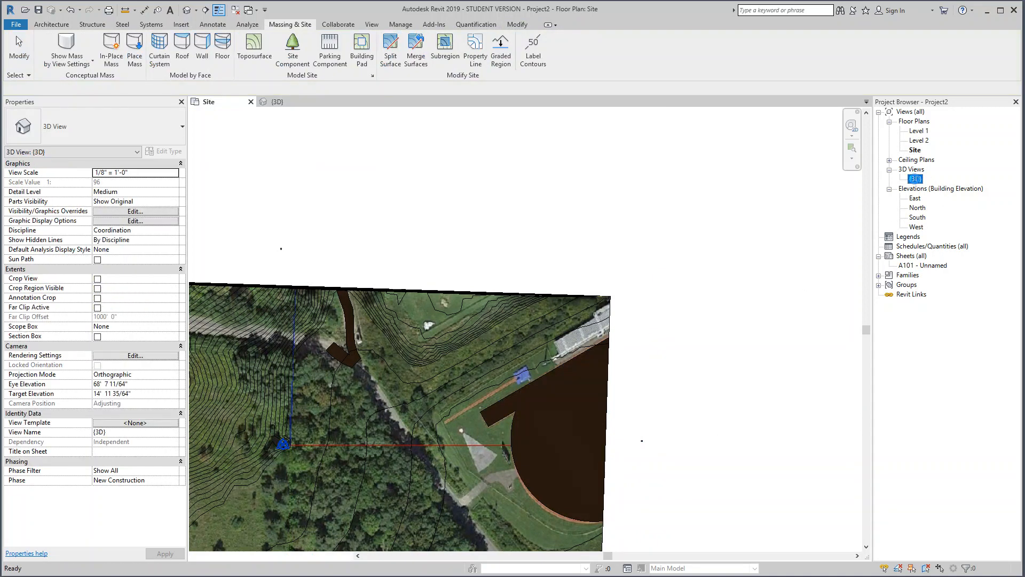
double_click(915, 179)
left_click(700, 232)
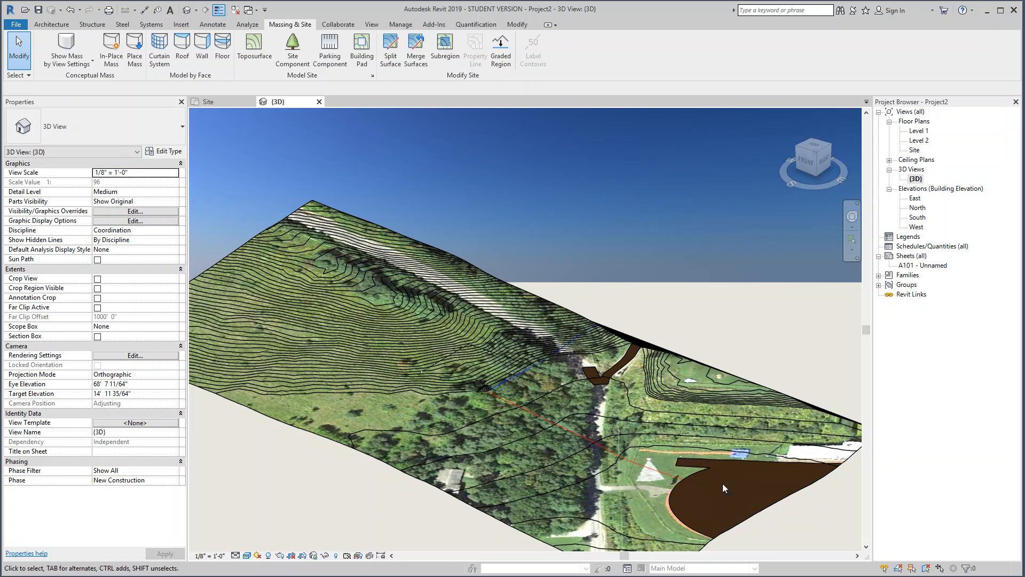
scroll(607, 373, "up", 3)
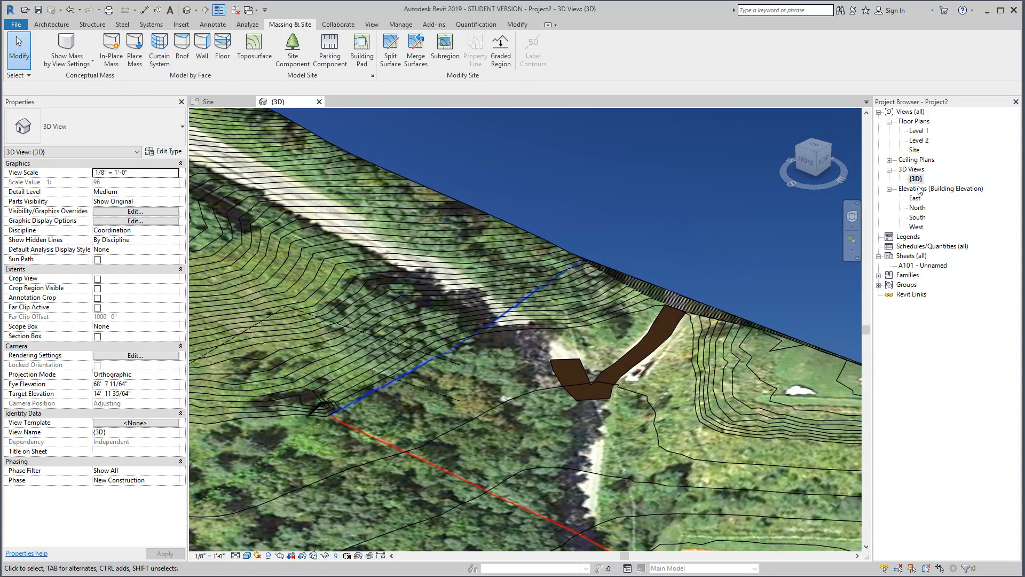
left_click(916, 218)
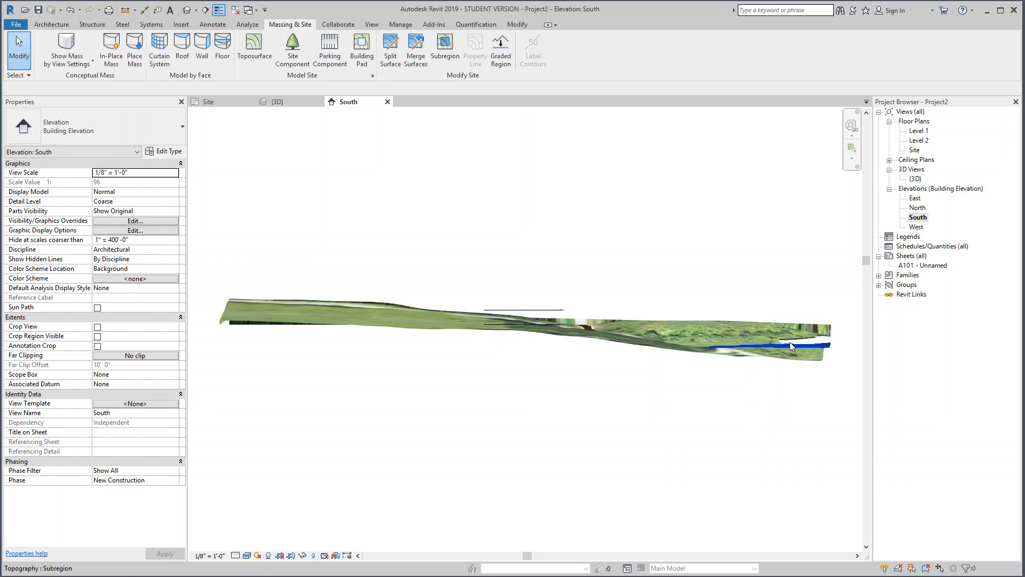
scroll(790, 346, "up", 3)
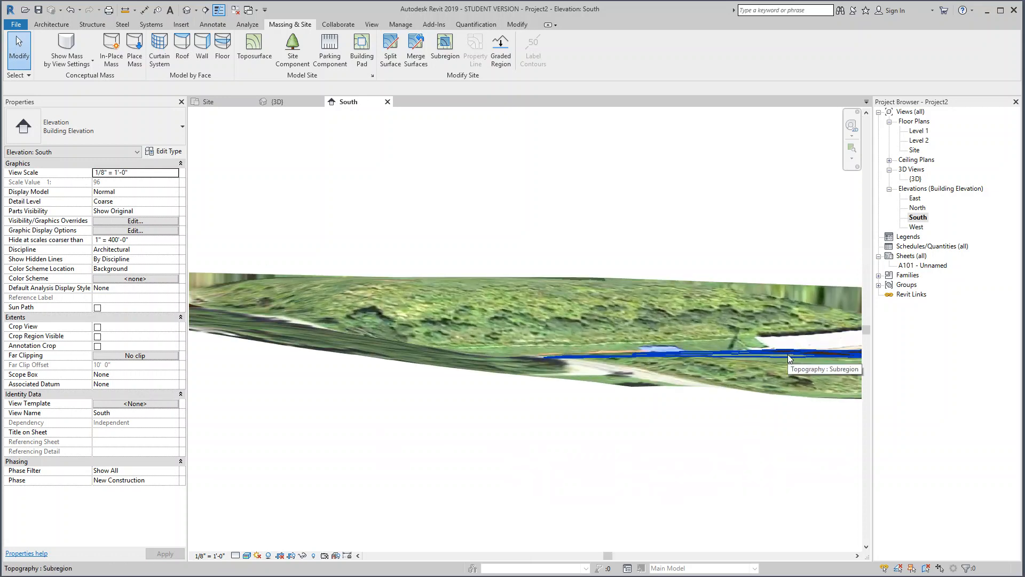